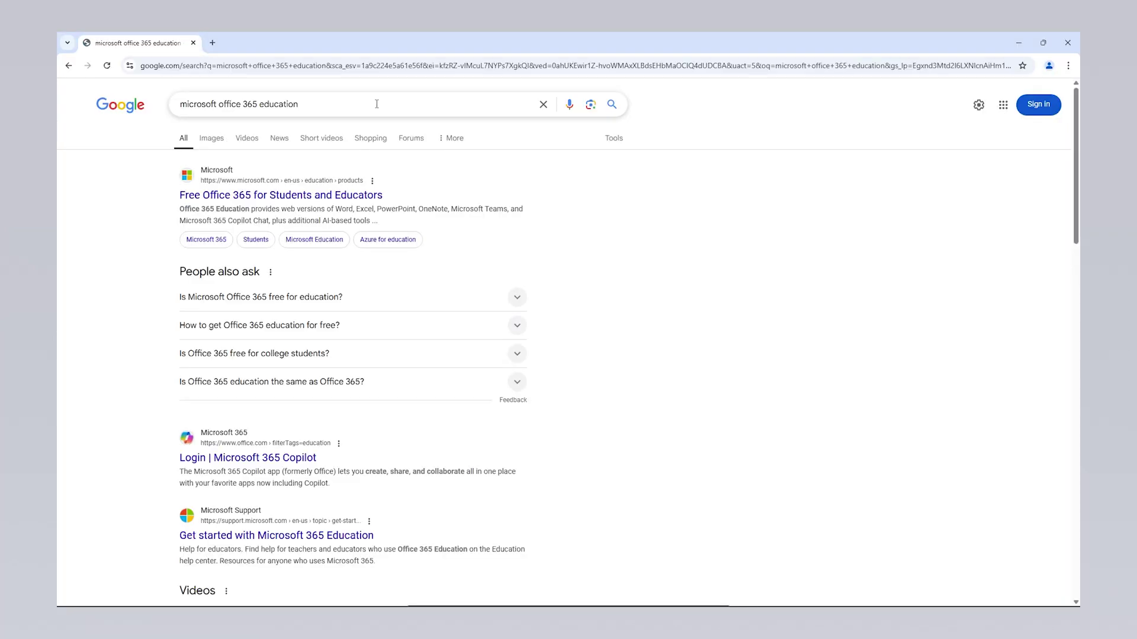
Step: Open the Free Office 365 for Students and Educators result and start its Education signup
{"action": "left_click", "coordinate": [324, 196]}
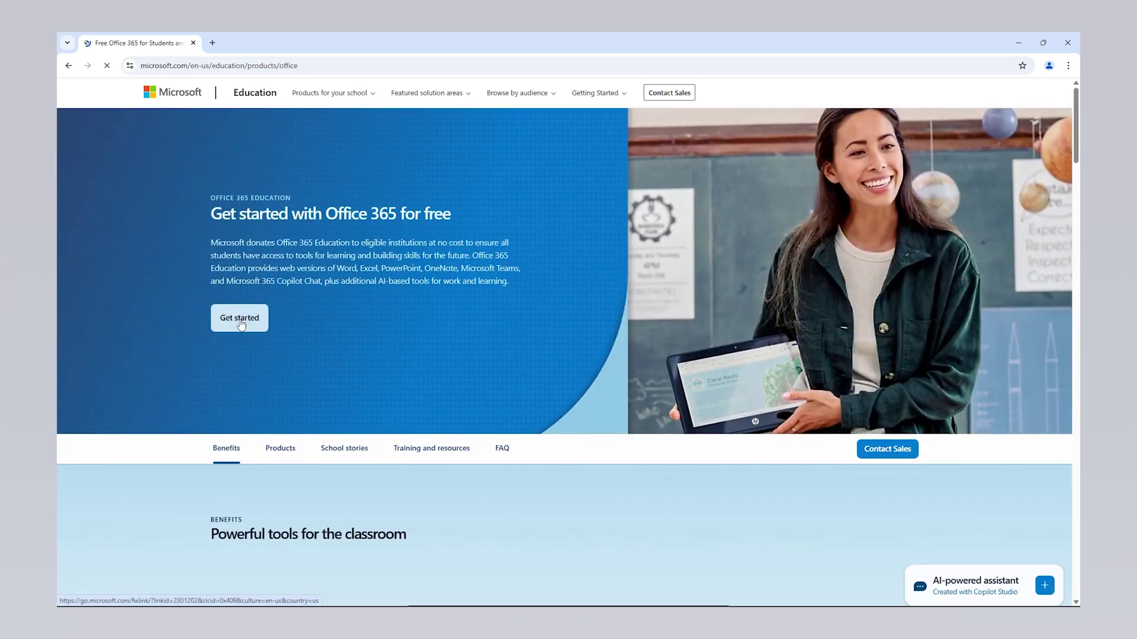
{"action": "left_click", "coordinate": [241, 324]}
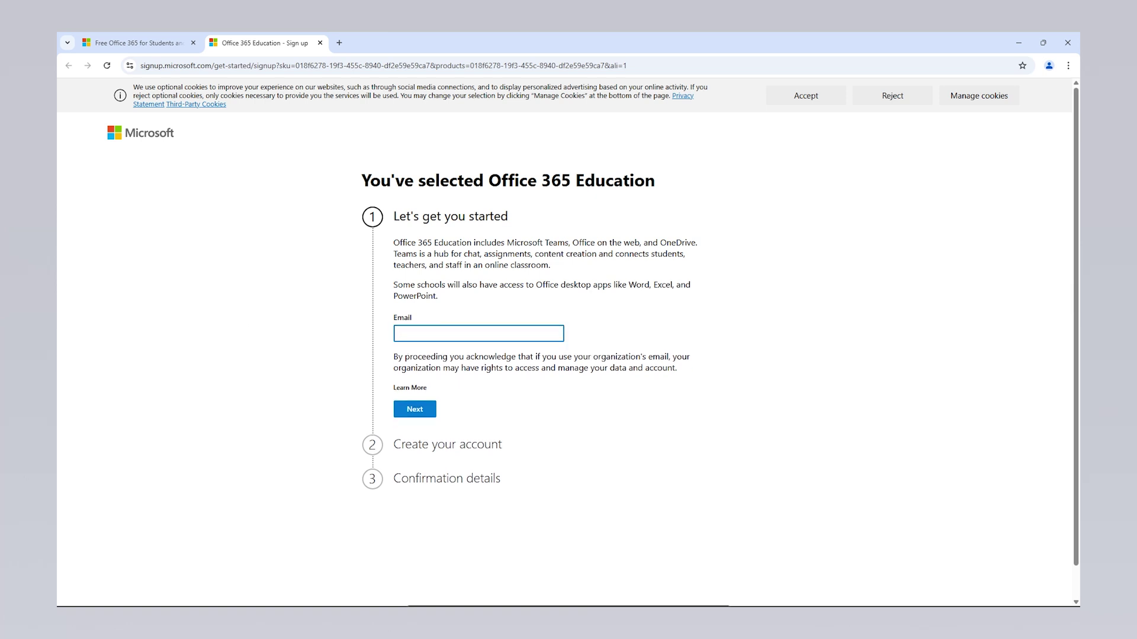
Step: Submit the school email, choose I'm a student, sign in, and continue with the existing license
{"action": "left_click", "coordinate": [426, 409]}
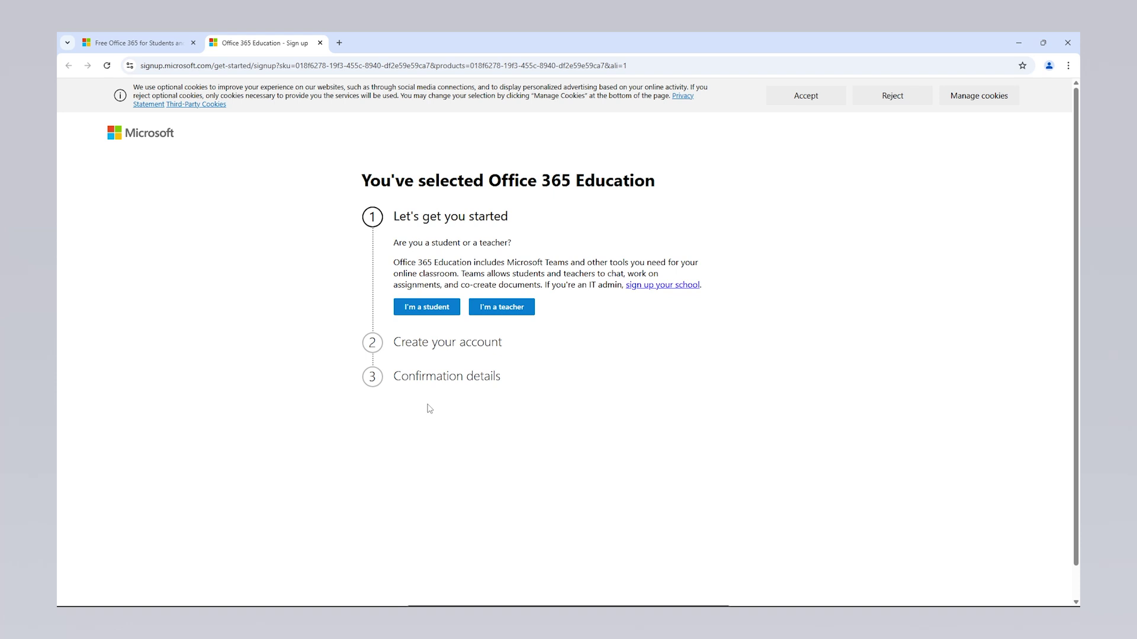
{"action": "left_click", "coordinate": [441, 312]}
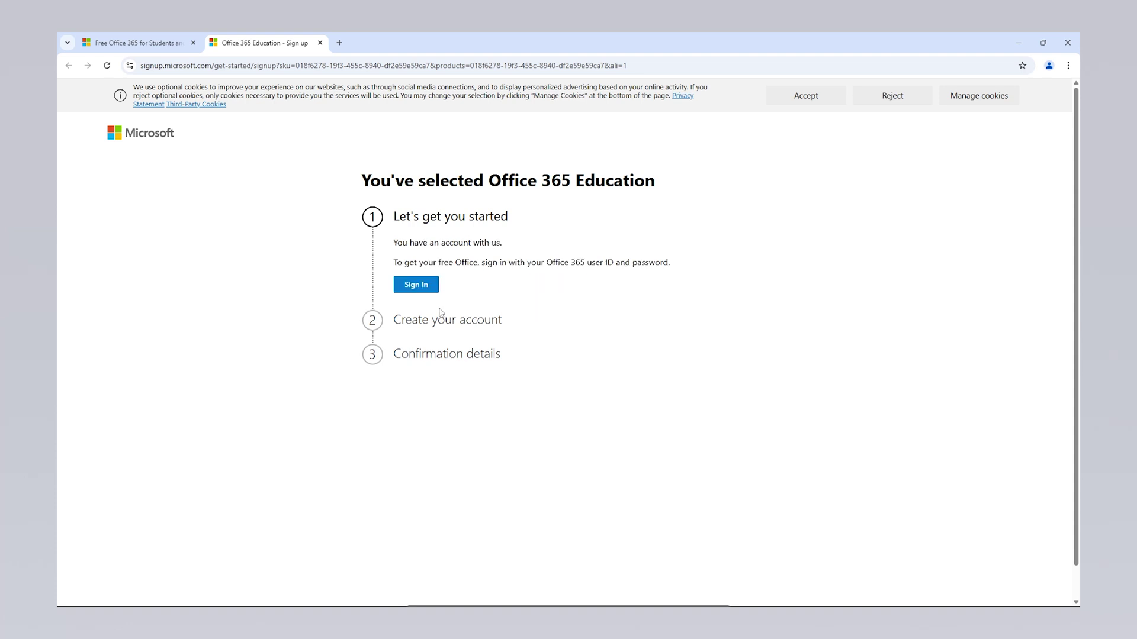
{"action": "left_click", "coordinate": [416, 285]}
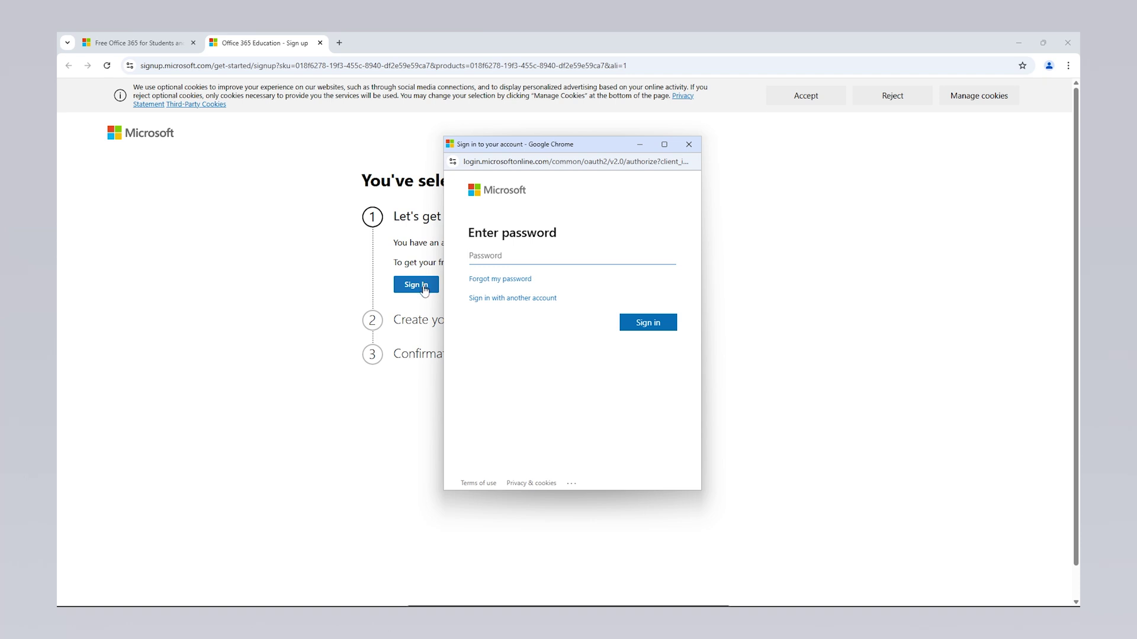
{"action": "key", "text": "ctrl+v"}
{"action": "left_click", "coordinate": [648, 322]}
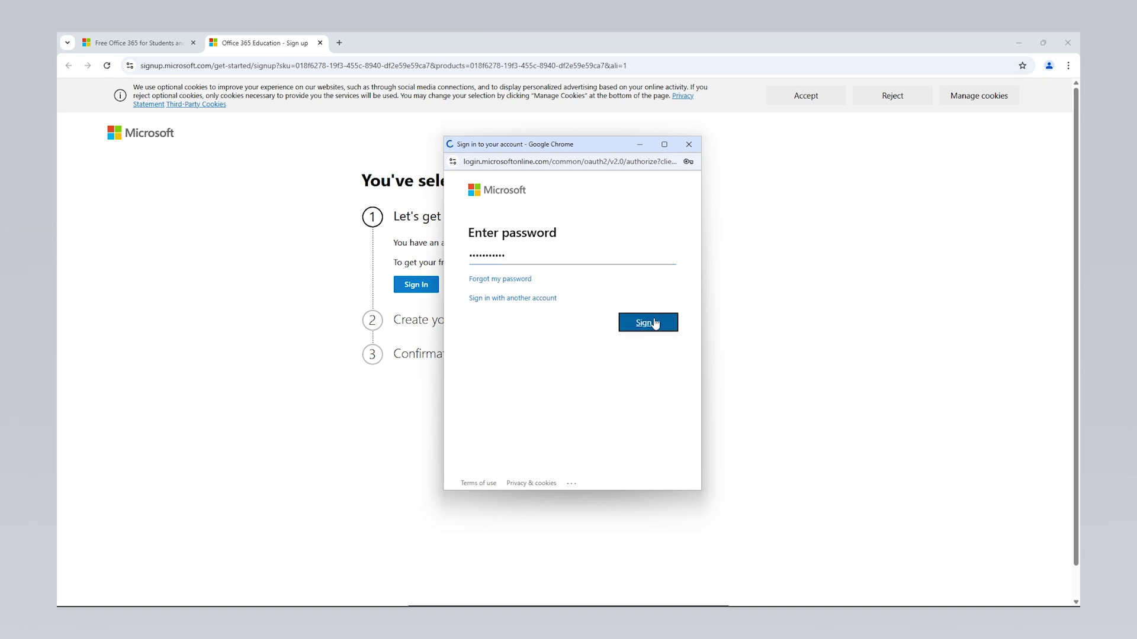
{"action": "left_click", "coordinate": [592, 315]}
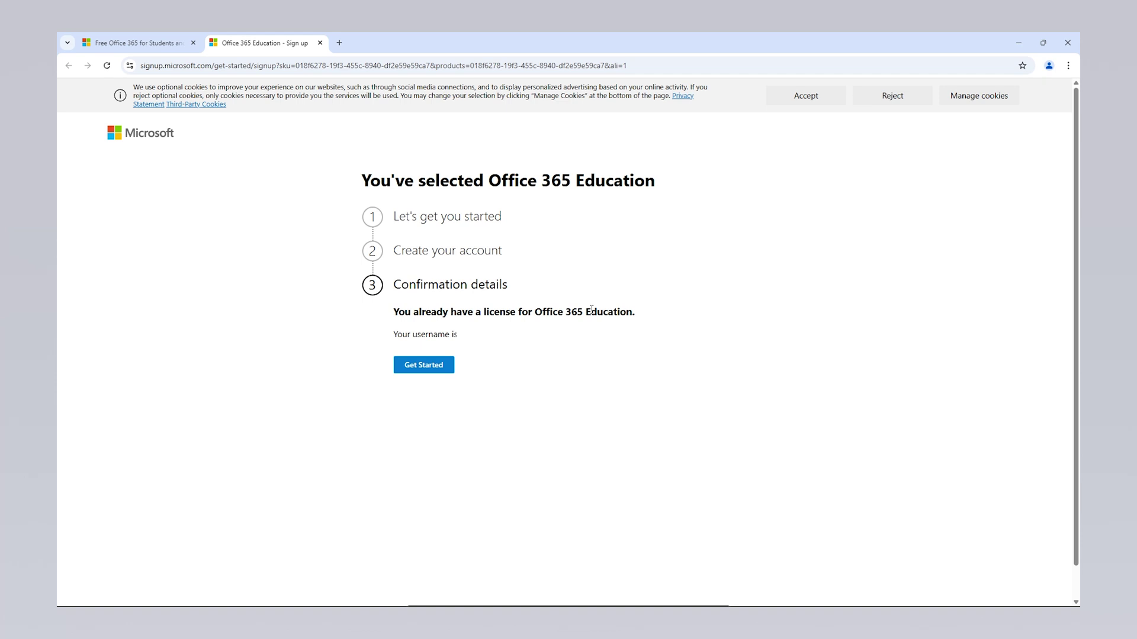
{"action": "left_click", "coordinate": [441, 367]}
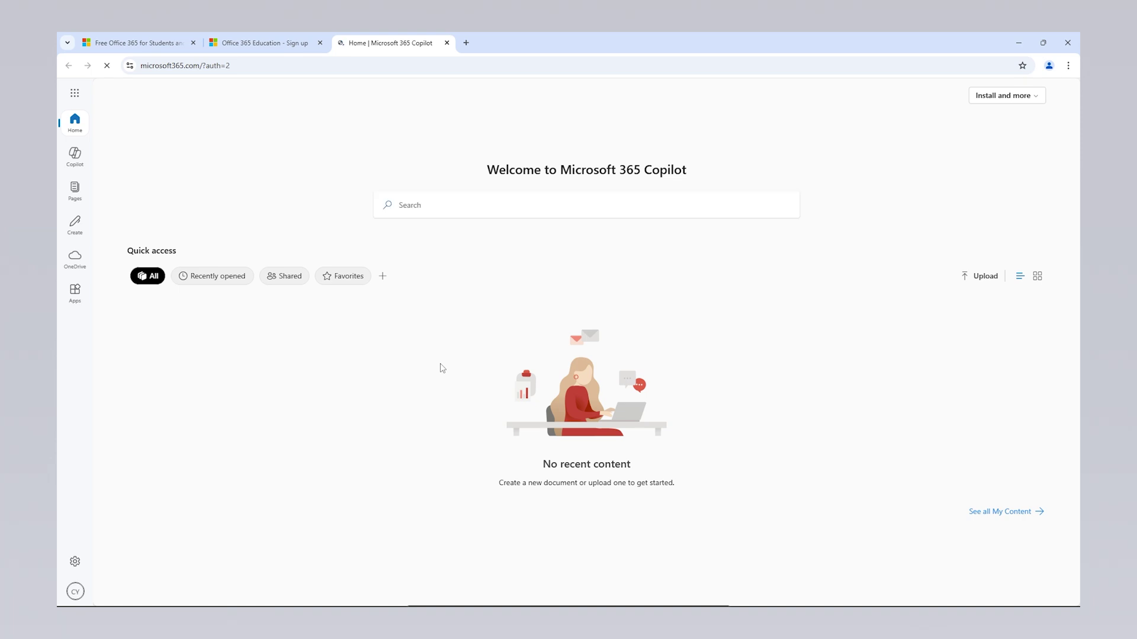
Step: Download the Office installer via Install and more > Install Microsoft 365 apps
{"action": "left_click", "coordinate": [1000, 97]}
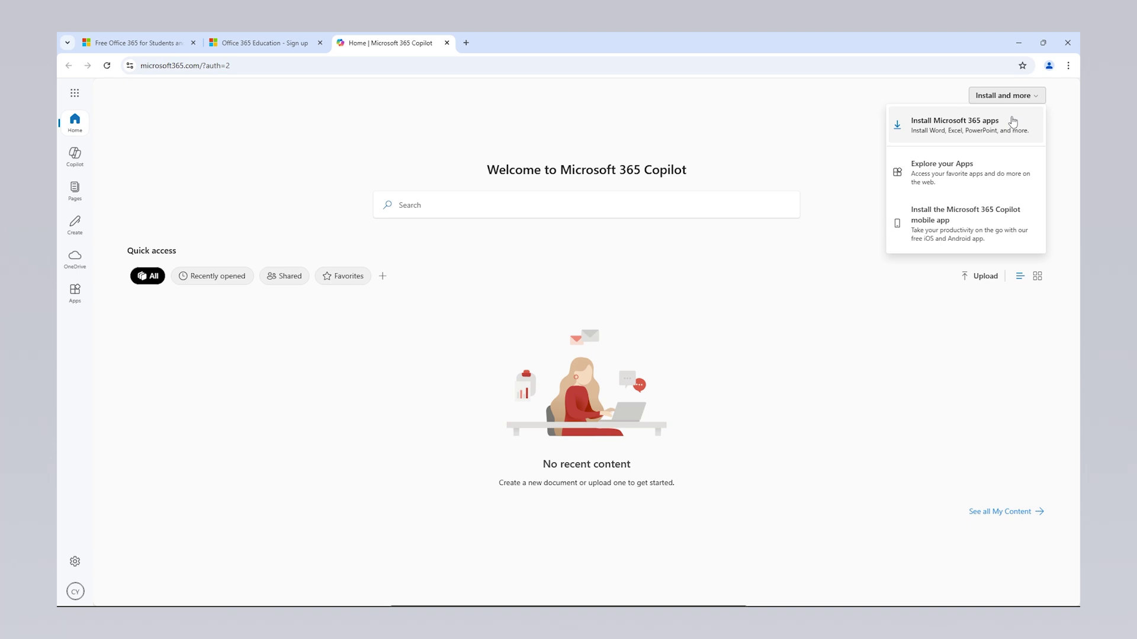
{"action": "left_click", "coordinate": [1012, 122]}
{"action": "left_click", "coordinate": [331, 201]}
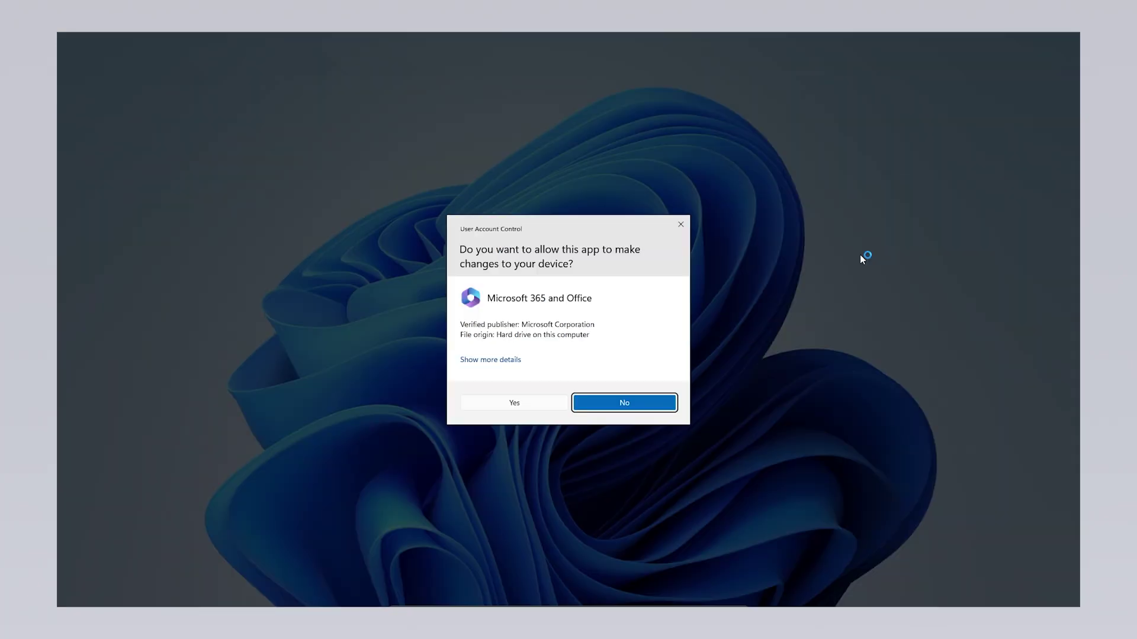
Step: Allow the installer to make changes and close it once Office finishes installing
{"action": "left_click", "coordinate": [521, 401]}
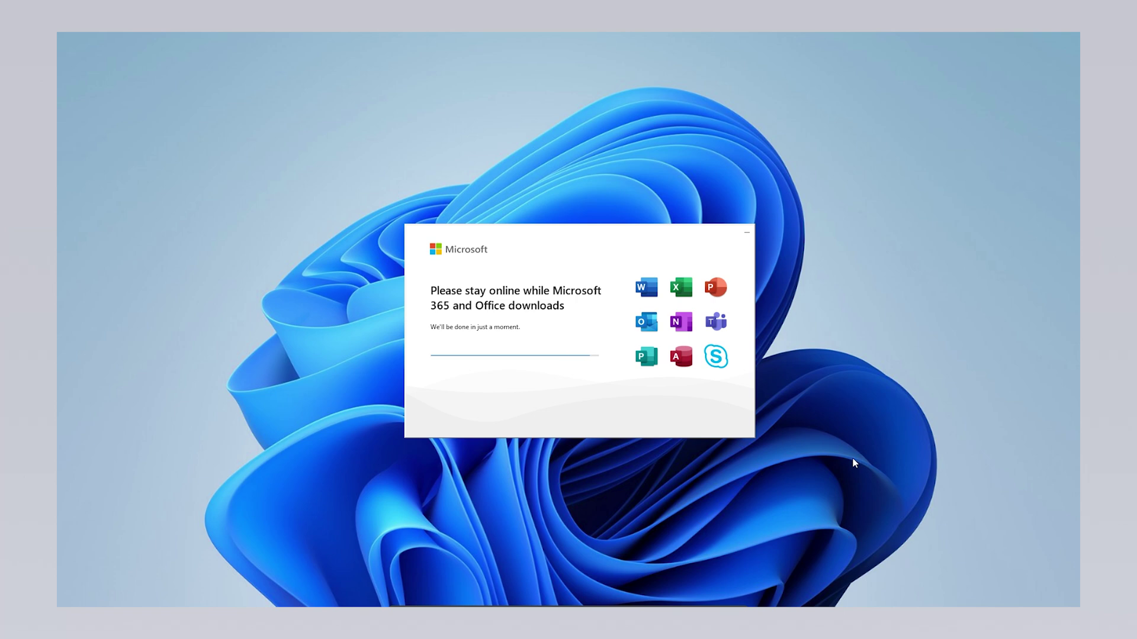
{"action": "left_click", "coordinate": [451, 366]}
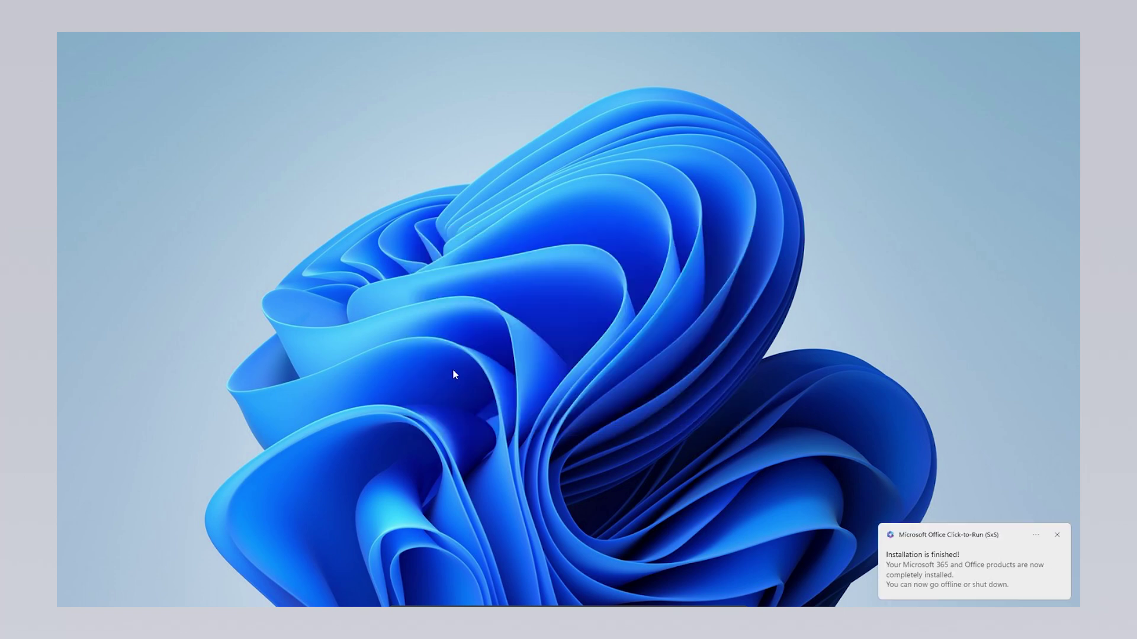
Step: Launch Word from Start search and sign in with the school account to activate Office
{"action": "key", "text": "super"}
{"action": "type", "text": "word"}
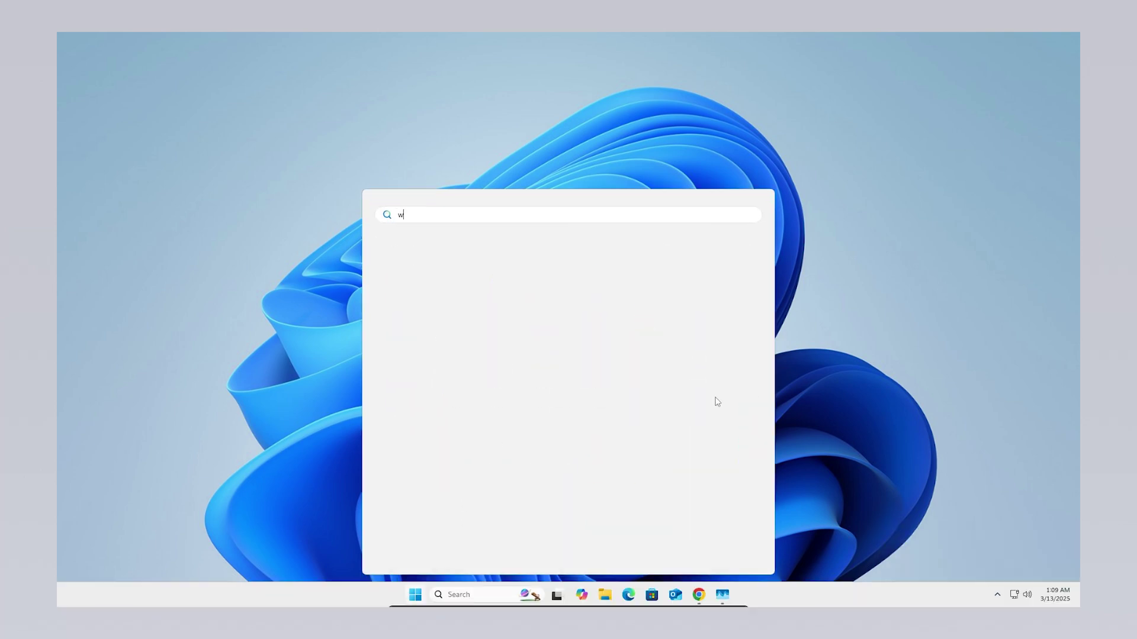
{"action": "left_click", "coordinate": [513, 289]}
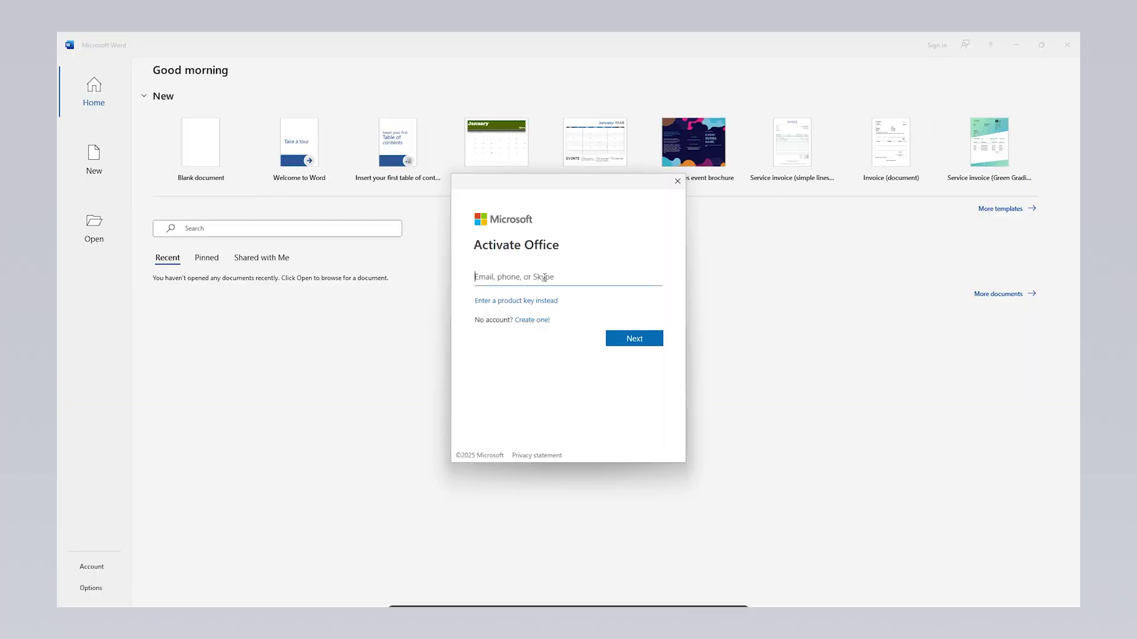
{"action": "left_click", "coordinate": [624, 342]}
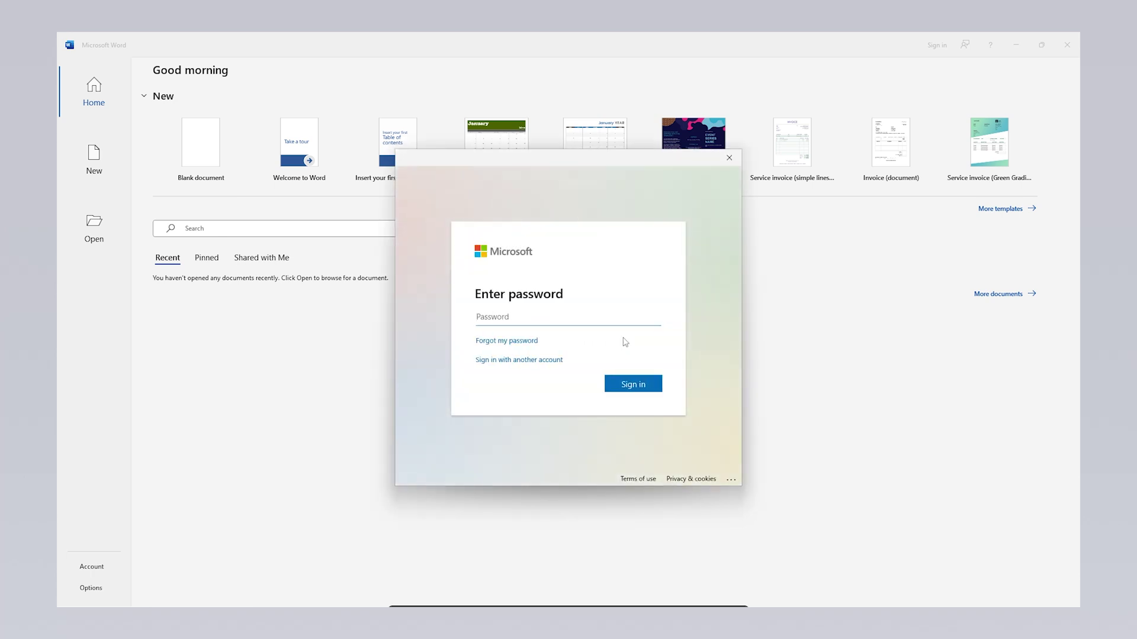
{"action": "key", "text": "ctrl+v"}
{"action": "left_click", "coordinate": [640, 388]}
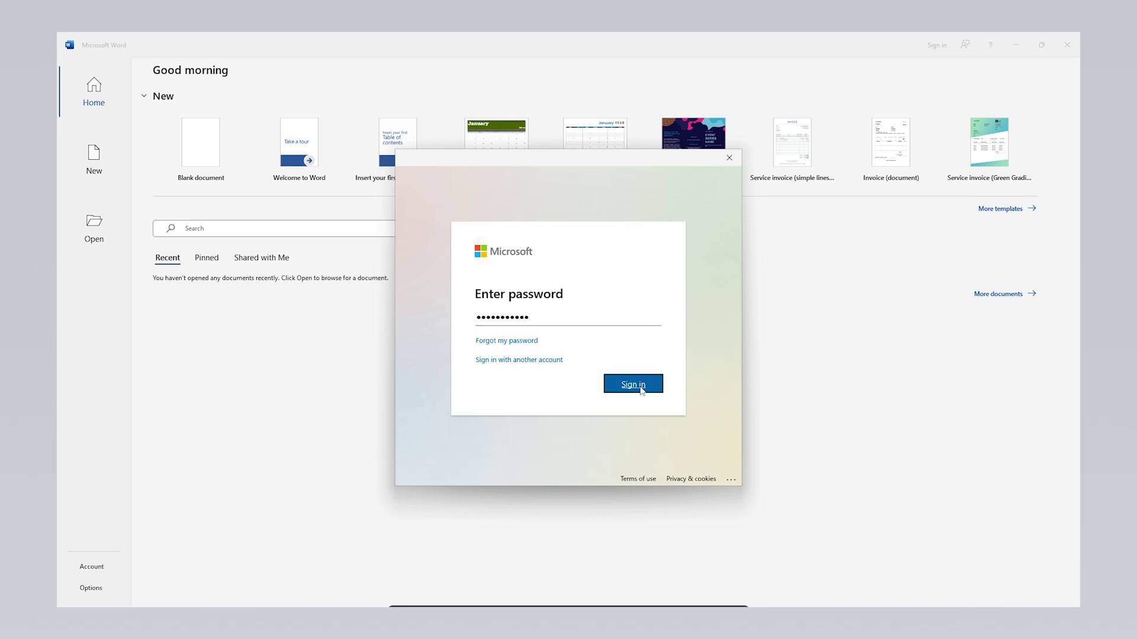
Step: Sign in for this app only, accept the license agreement, and create a blank document
{"action": "left_click", "coordinate": [674, 457]}
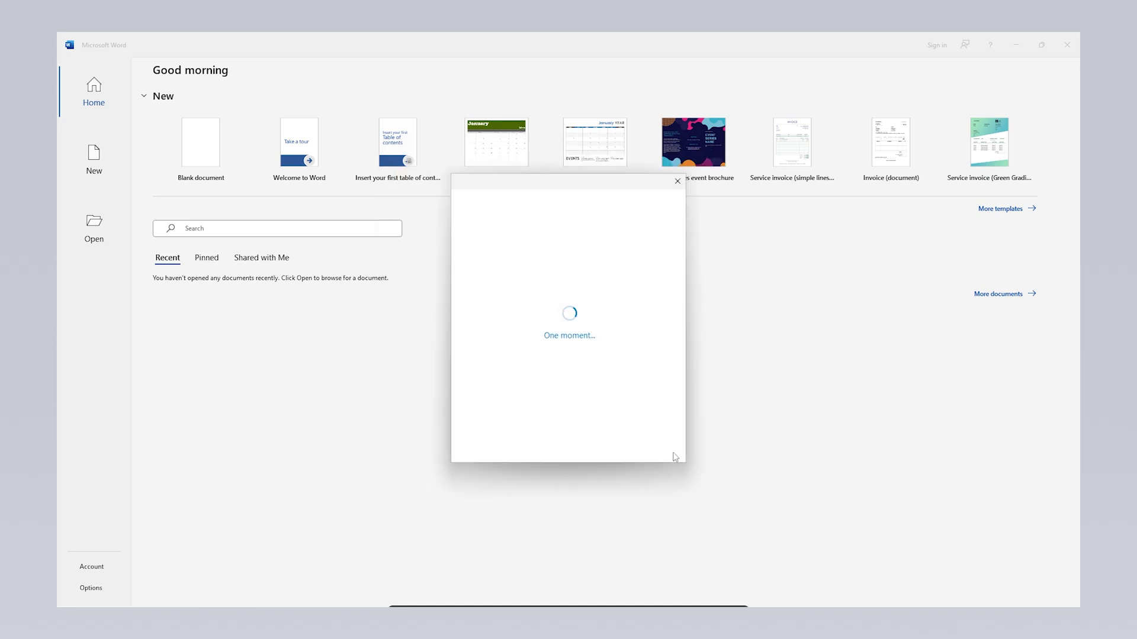
{"action": "left_click", "coordinate": [587, 414]}
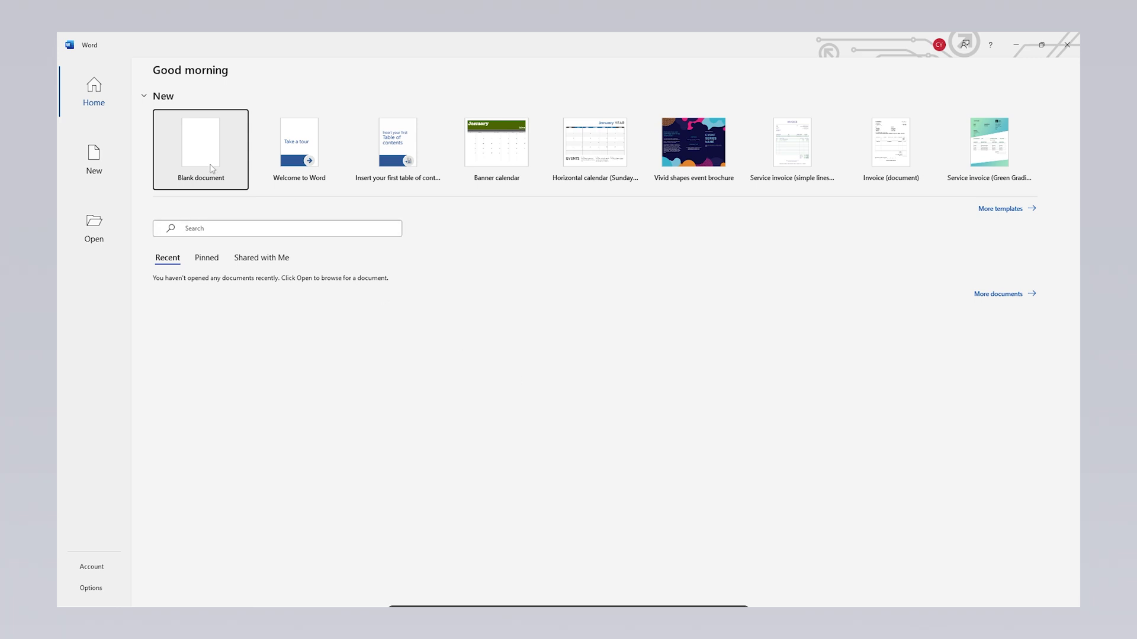
{"action": "left_click", "coordinate": [211, 168]}
{"action": "left_click", "coordinate": [399, 194]}
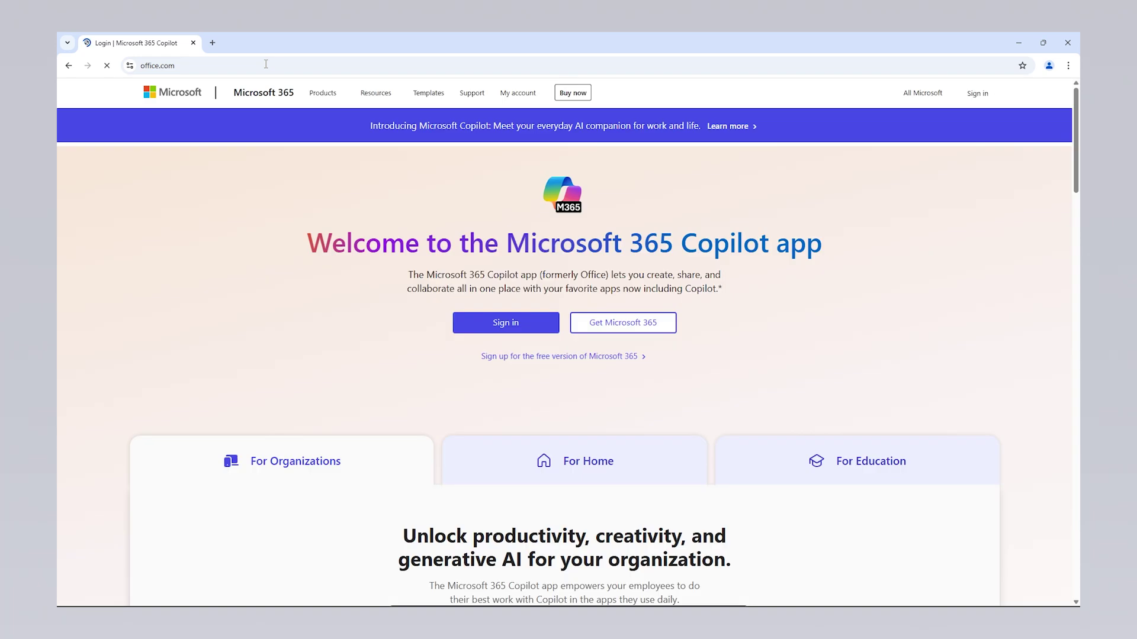
Step: Sign in on office.com with the account email and password, declining to stay signed in
{"action": "left_click", "coordinate": [497, 319]}
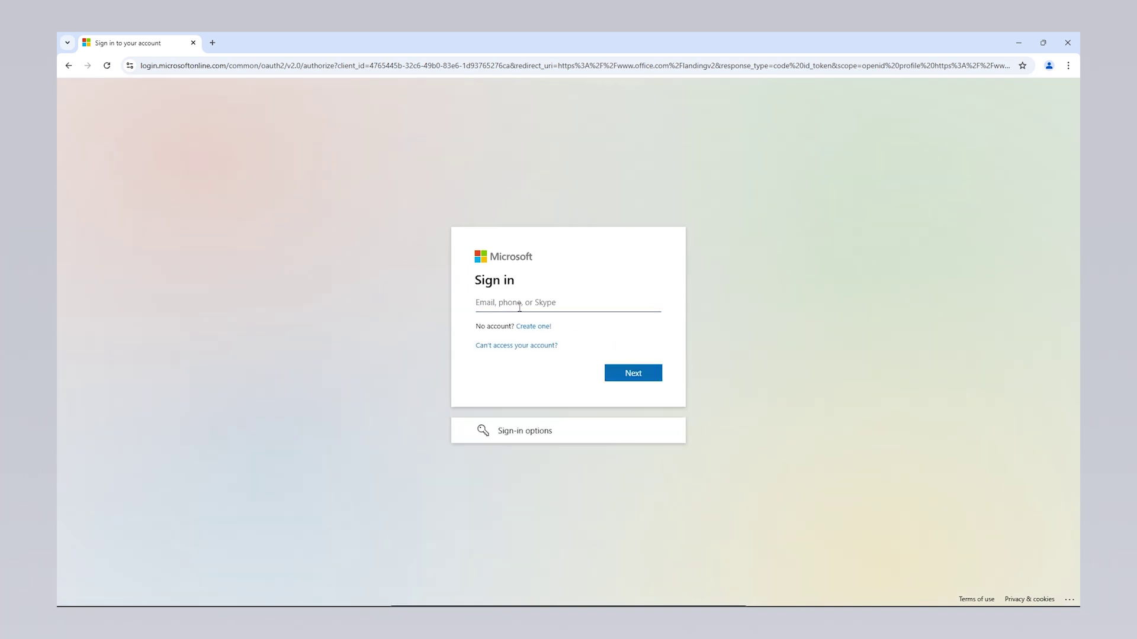
{"action": "key", "text": "Return"}
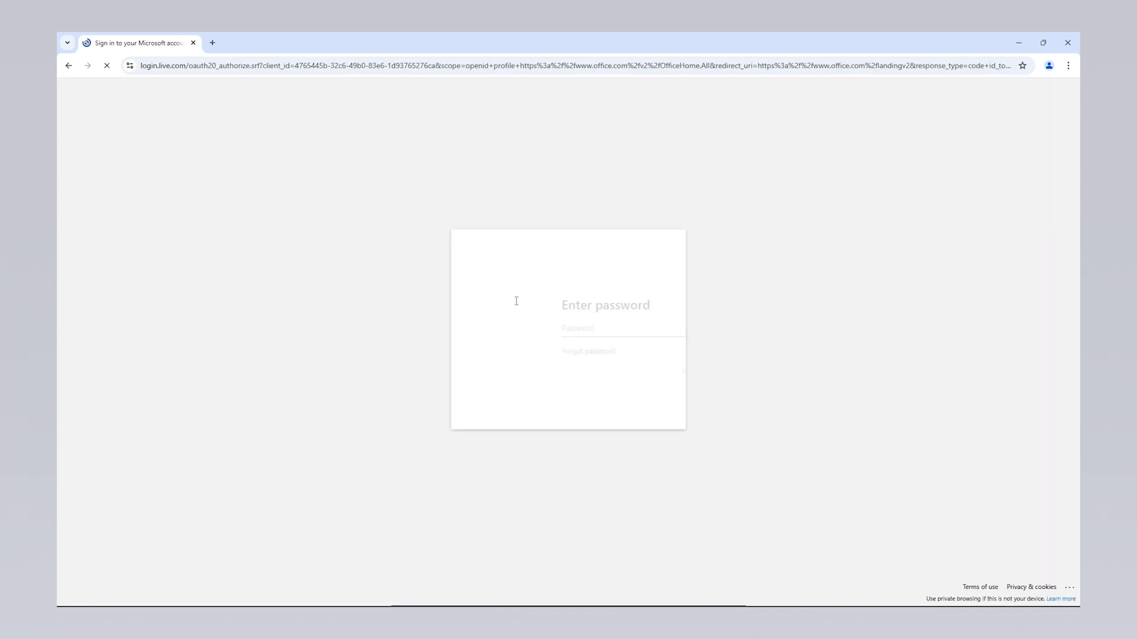
{"action": "key", "text": "Return"}
{"action": "left_click", "coordinate": [571, 391]}
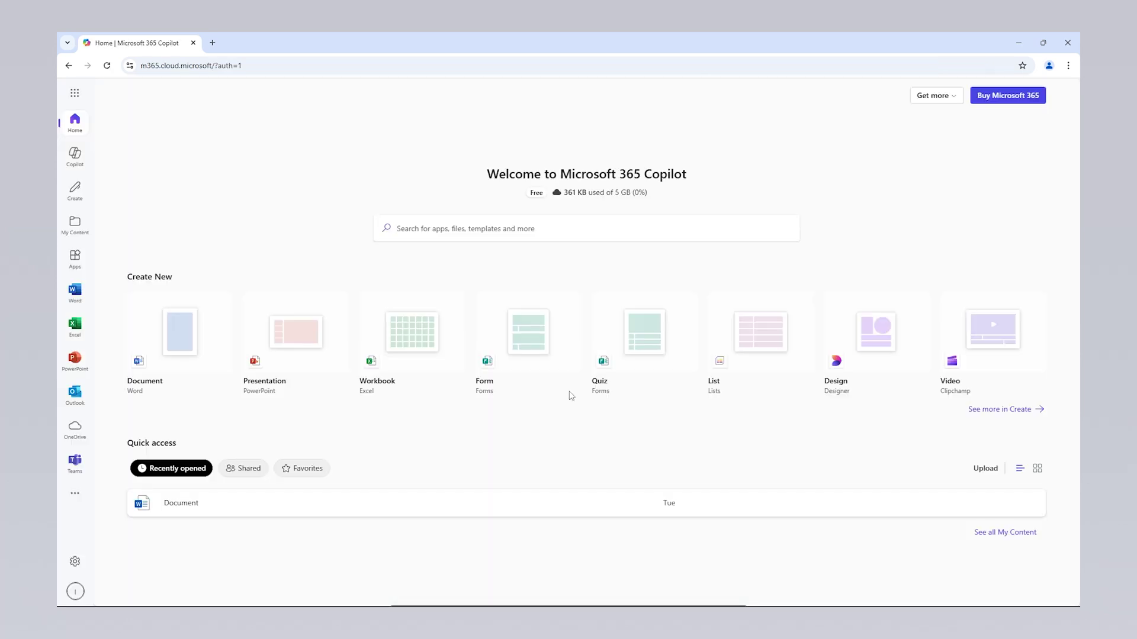
Step: Open the Word and Excel web apps, return Home, and show the app launcher list
{"action": "left_click", "coordinate": [79, 300]}
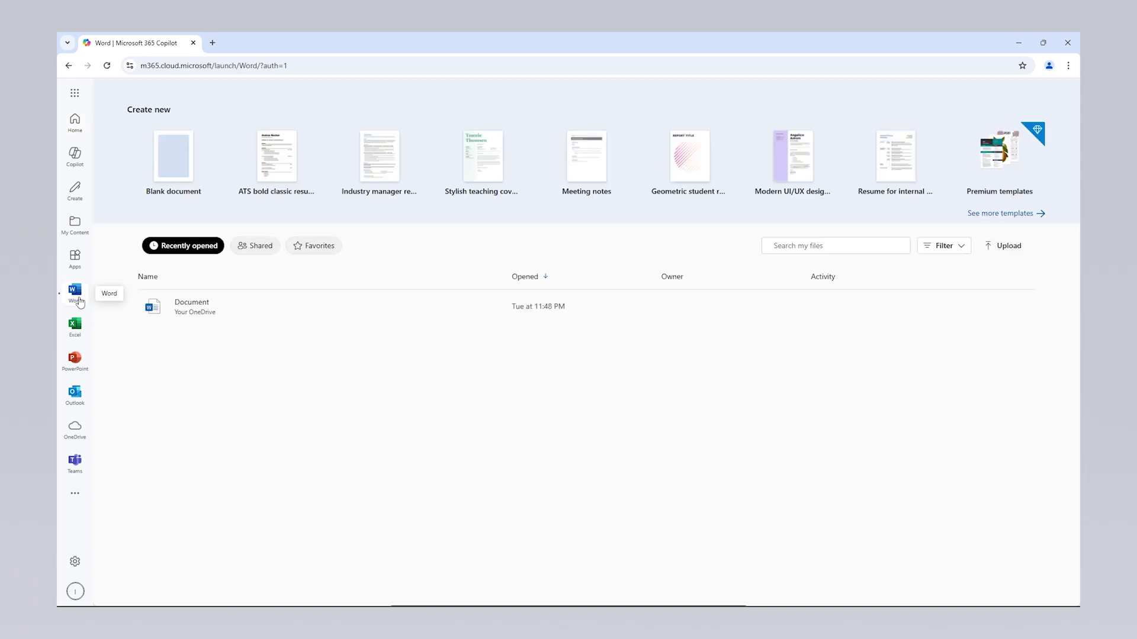
{"action": "left_click", "coordinate": [72, 328]}
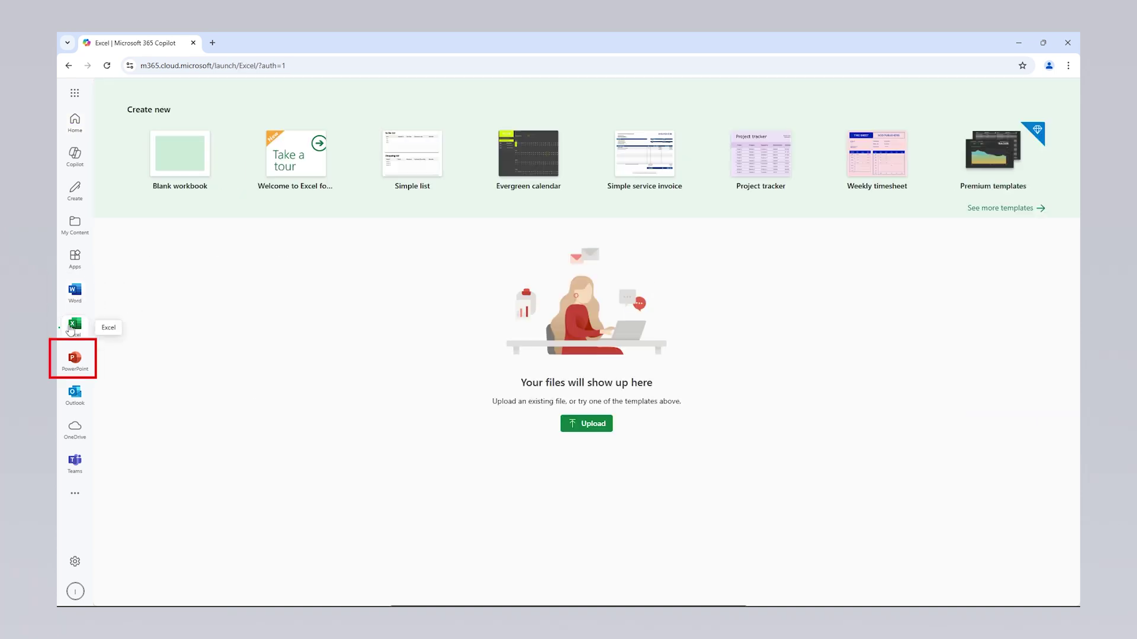
{"action": "left_click", "coordinate": [75, 122]}
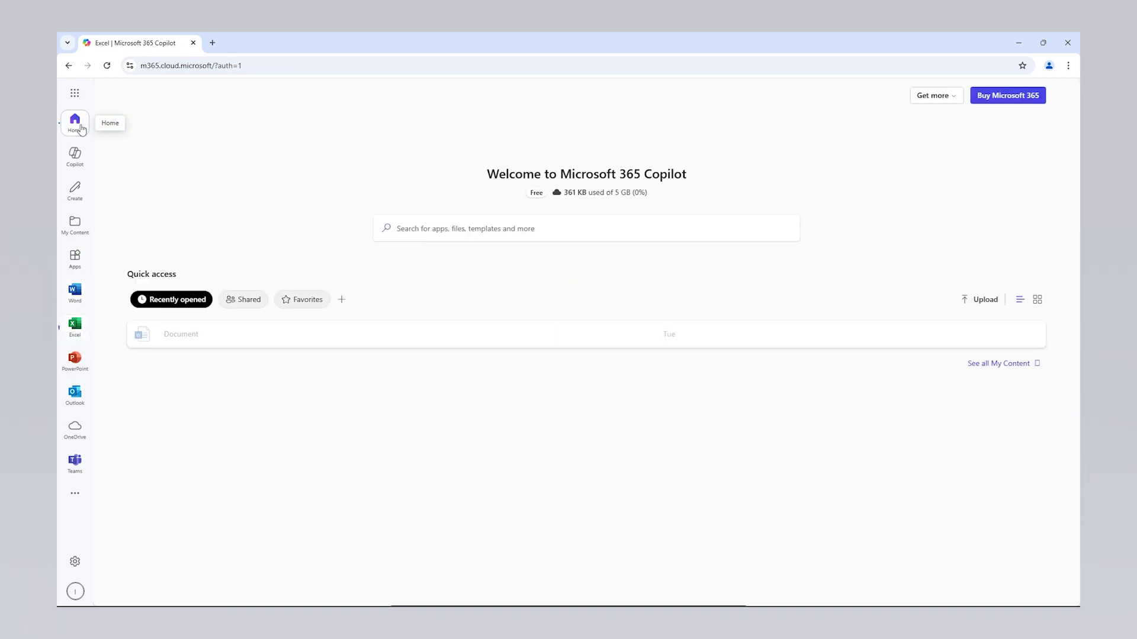
{"action": "left_click", "coordinate": [73, 95]}
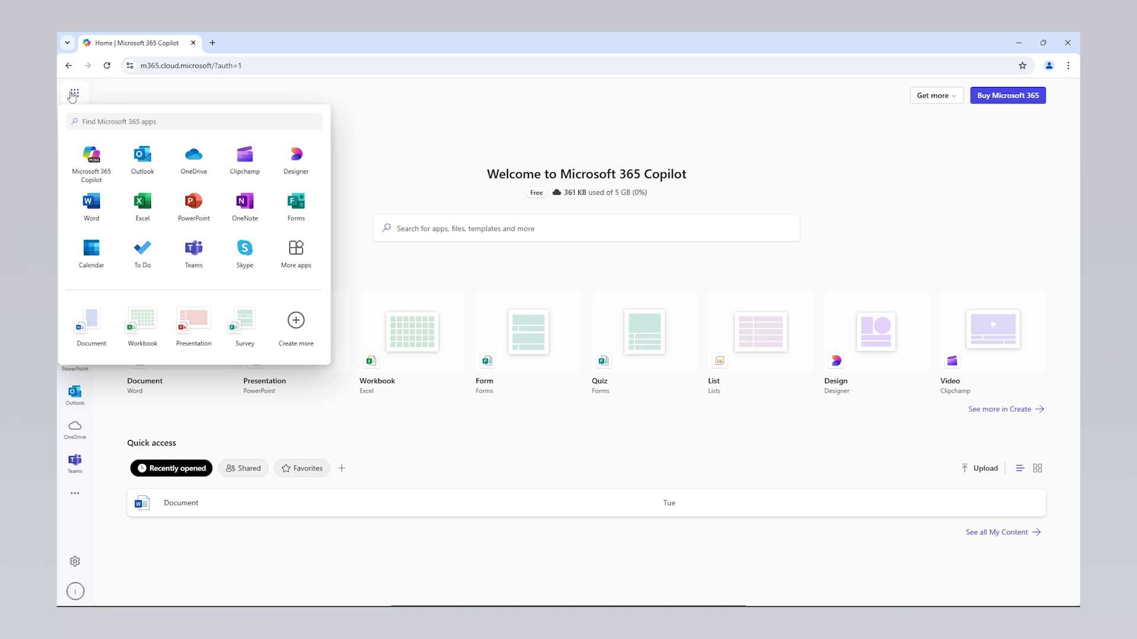
Step: Close the app list and resize the browser so the desktop .docx is visible
{"action": "left_click", "coordinate": [74, 95]}
{"action": "left_click", "coordinate": [1019, 43]}
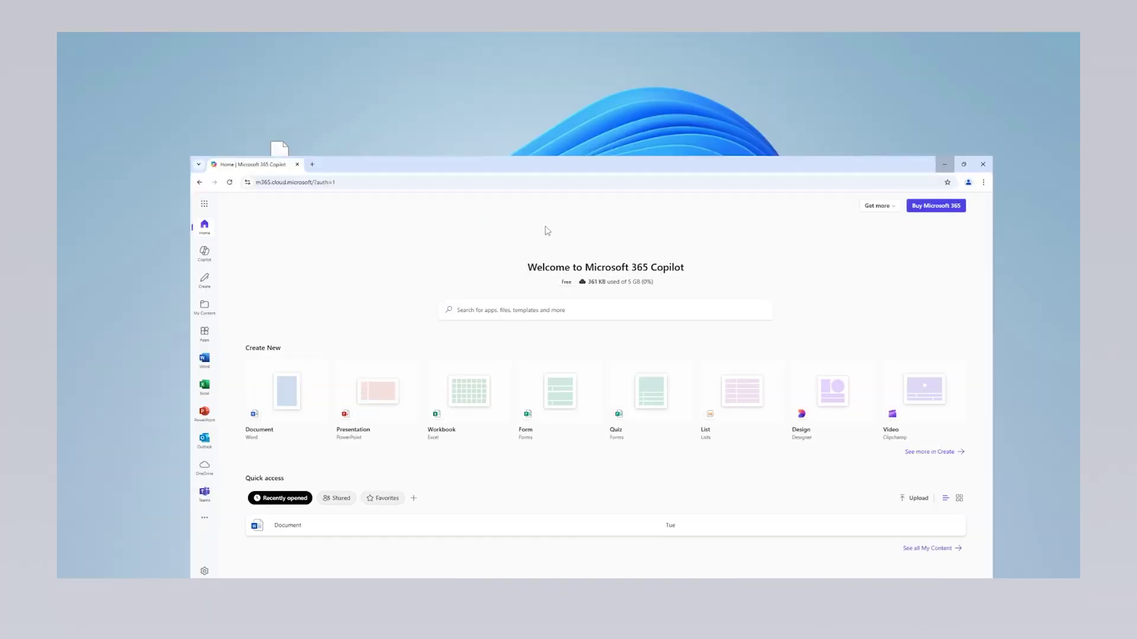
{"action": "left_click", "coordinate": [289, 165]}
{"action": "double_click", "coordinate": [289, 162]}
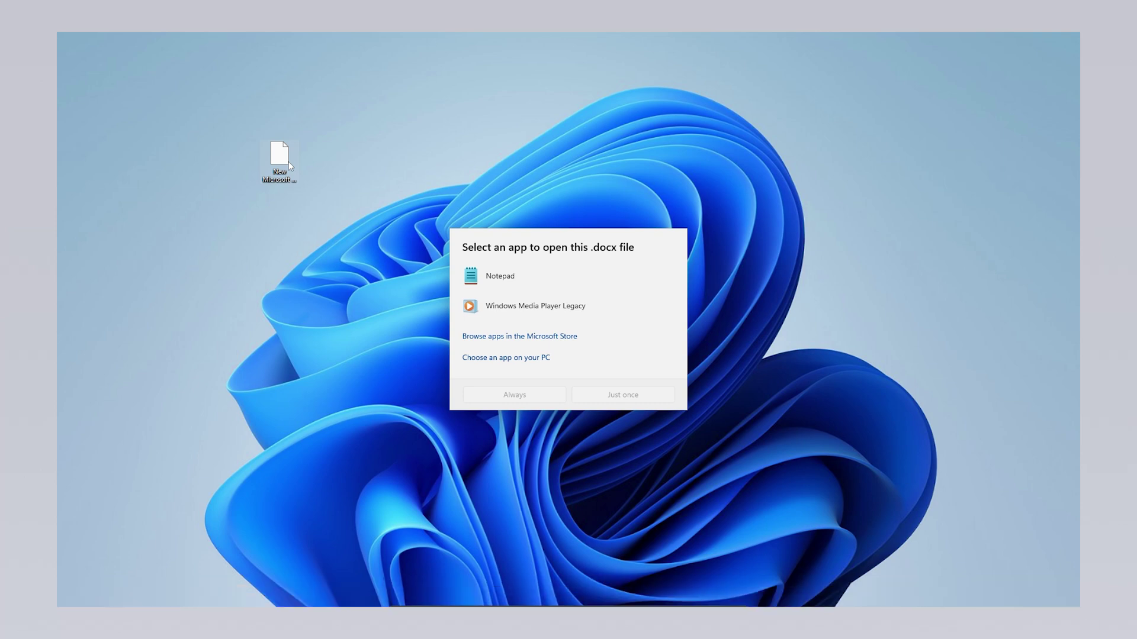
{"action": "left_click", "coordinate": [289, 162]}
{"action": "key", "text": "alt+Tab"}
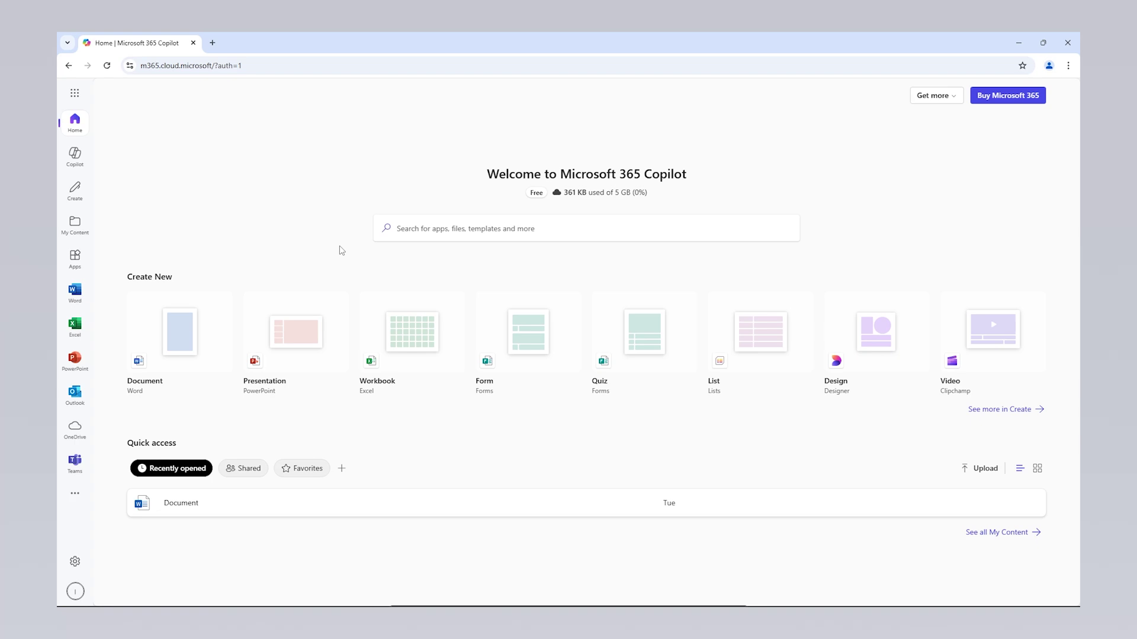
{"action": "double_click", "coordinate": [404, 39]}
Step: Drag New Microsoft Word Document.docx onto Microsoft 365 to upload it and open it in Word for the web
{"action": "left_click_drag", "start_coordinate": [157, 104], "coordinate": [577, 501]}
{"action": "left_click", "coordinate": [588, 353]}
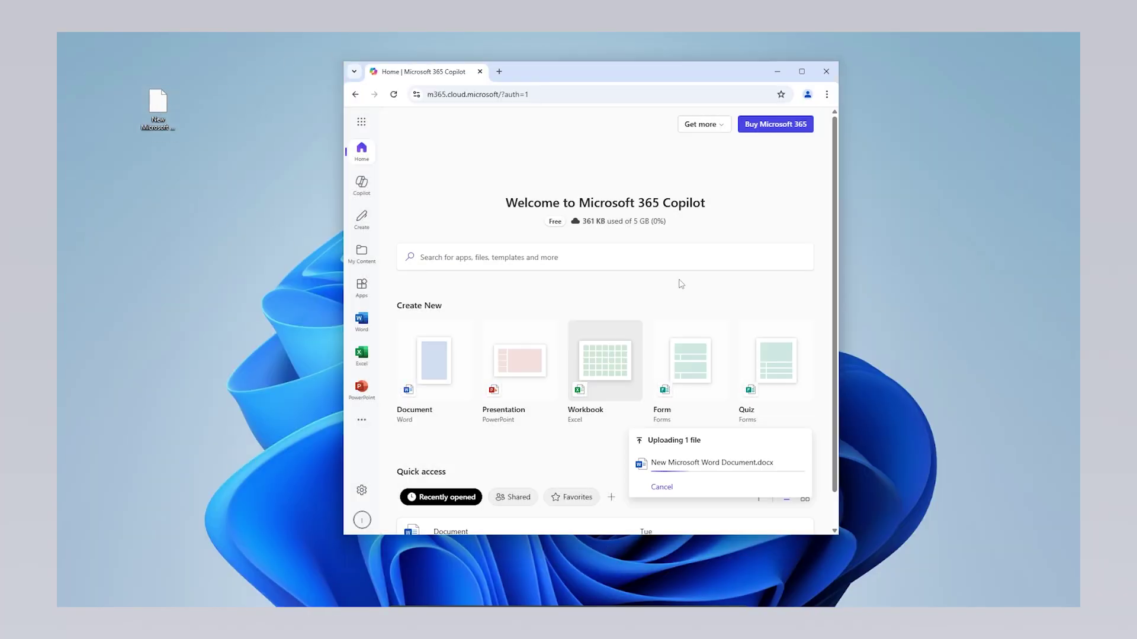
{"action": "left_click", "coordinate": [802, 71]}
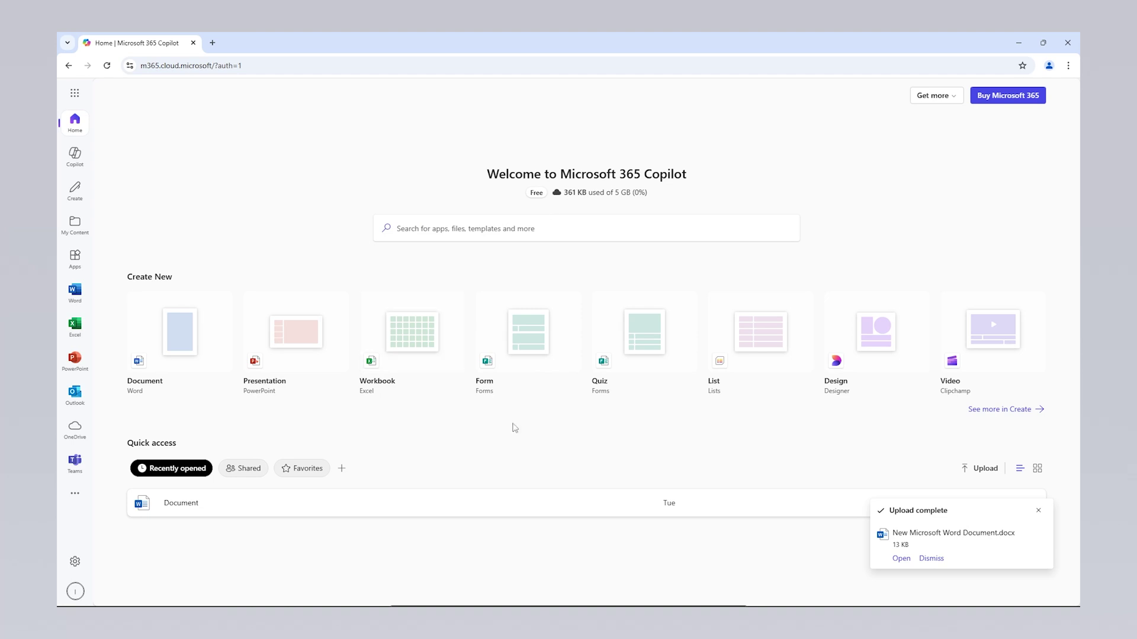
{"action": "left_click", "coordinate": [901, 558]}
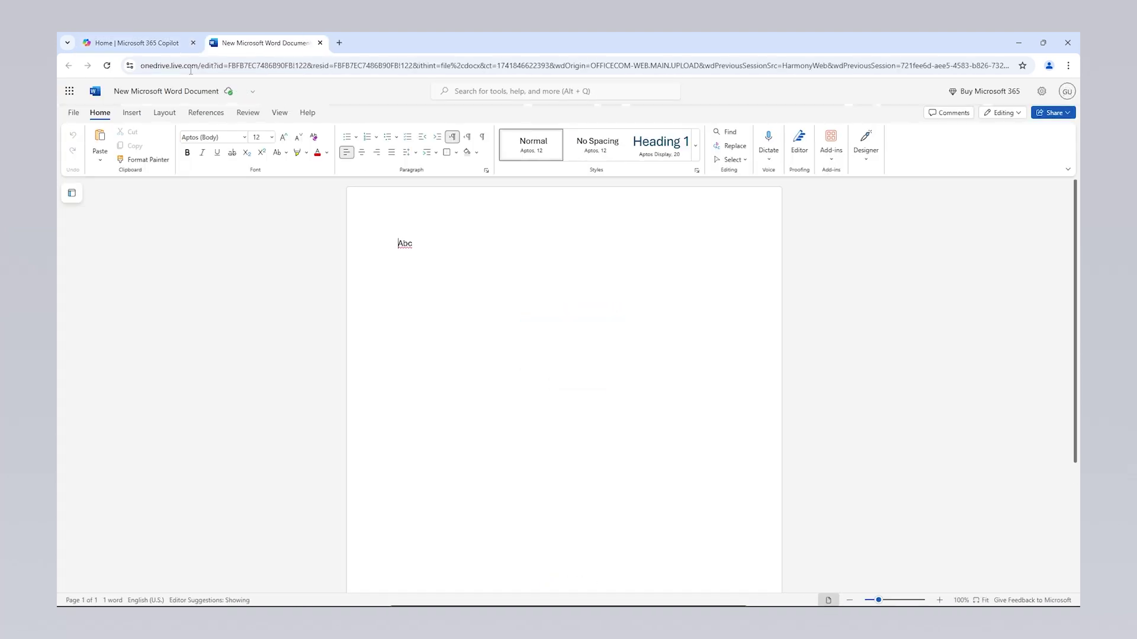
Step: Switch back to the Home | Microsoft 365 Copilot tab
{"action": "left_click", "coordinate": [136, 42]}
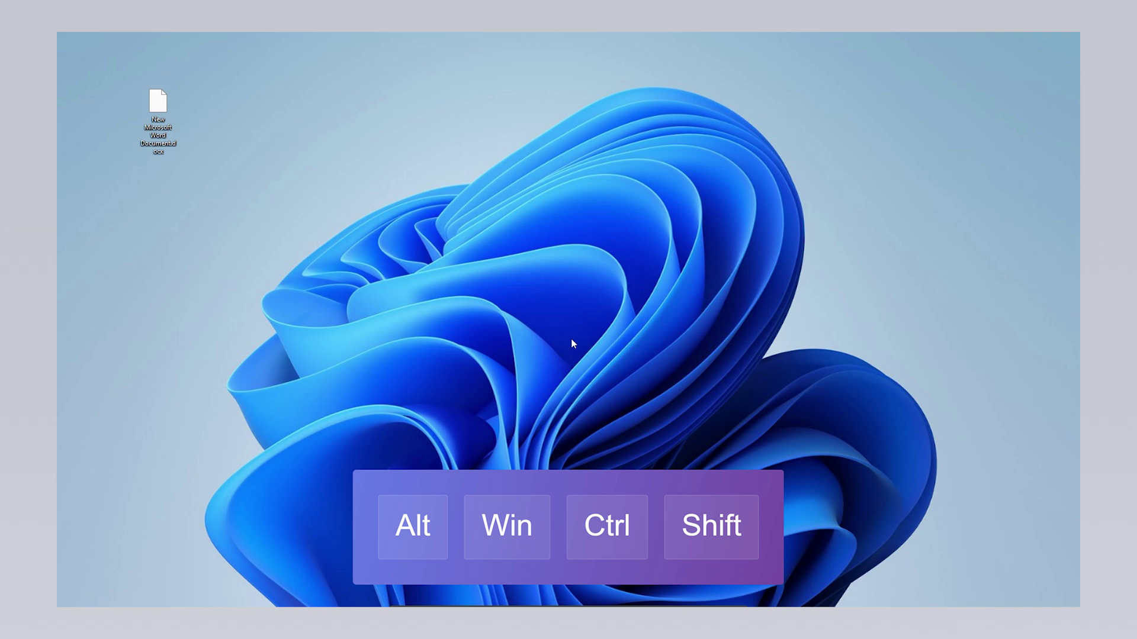
Step: Launch the Microsoft 365 Copilot app, sign in with the Microsoft account, and maximize its window
{"action": "key", "text": "ctrl+alt+shift+super"}
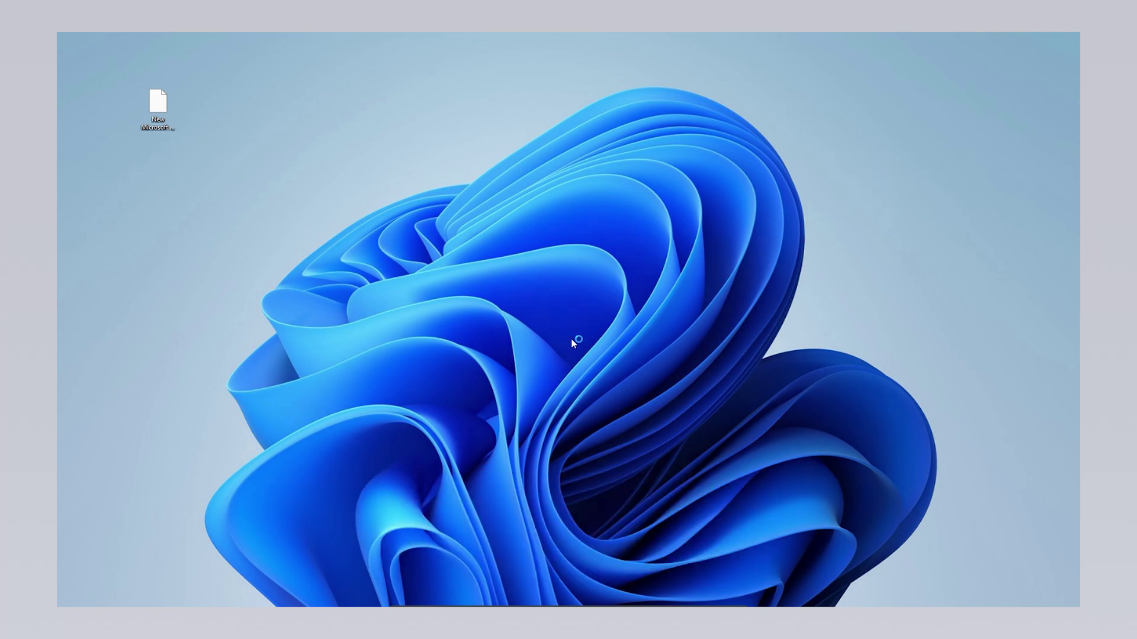
{"action": "left_click", "coordinate": [264, 439]}
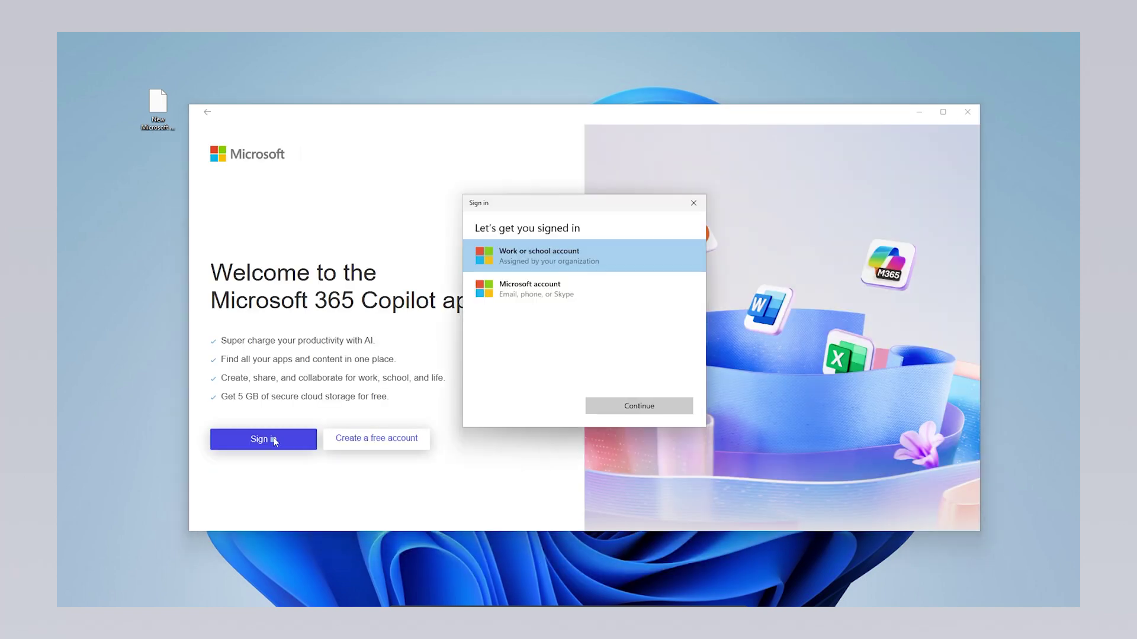
{"action": "left_click", "coordinate": [533, 290]}
{"action": "left_click", "coordinate": [631, 406]}
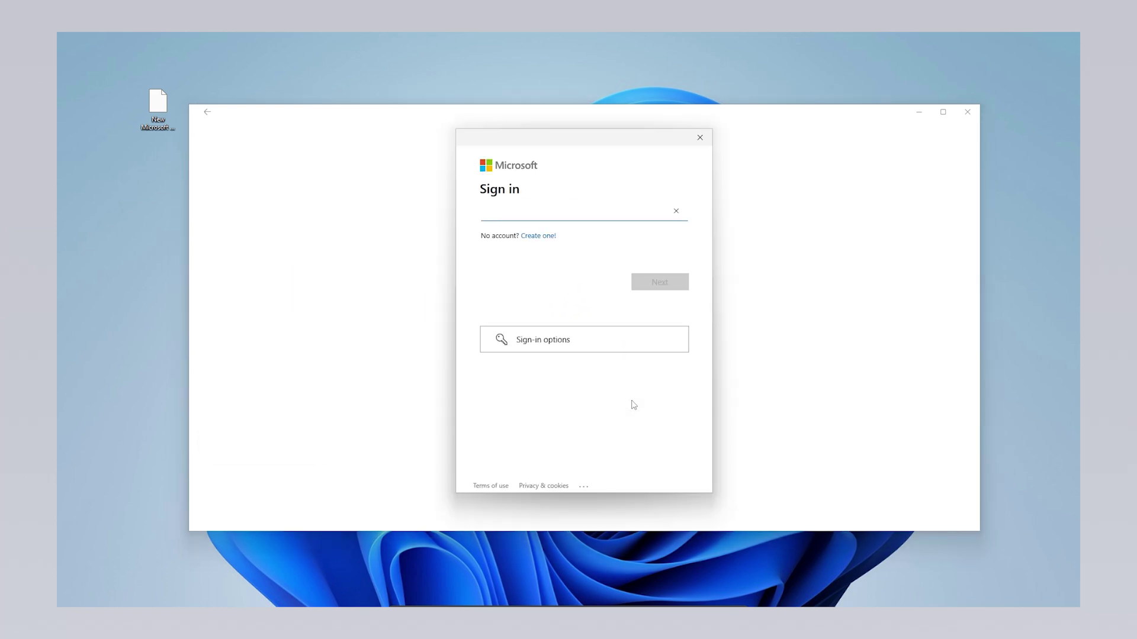
{"action": "key", "text": "ctrl+v"}
{"action": "key", "text": "Return"}
{"action": "left_click", "coordinate": [665, 323]}
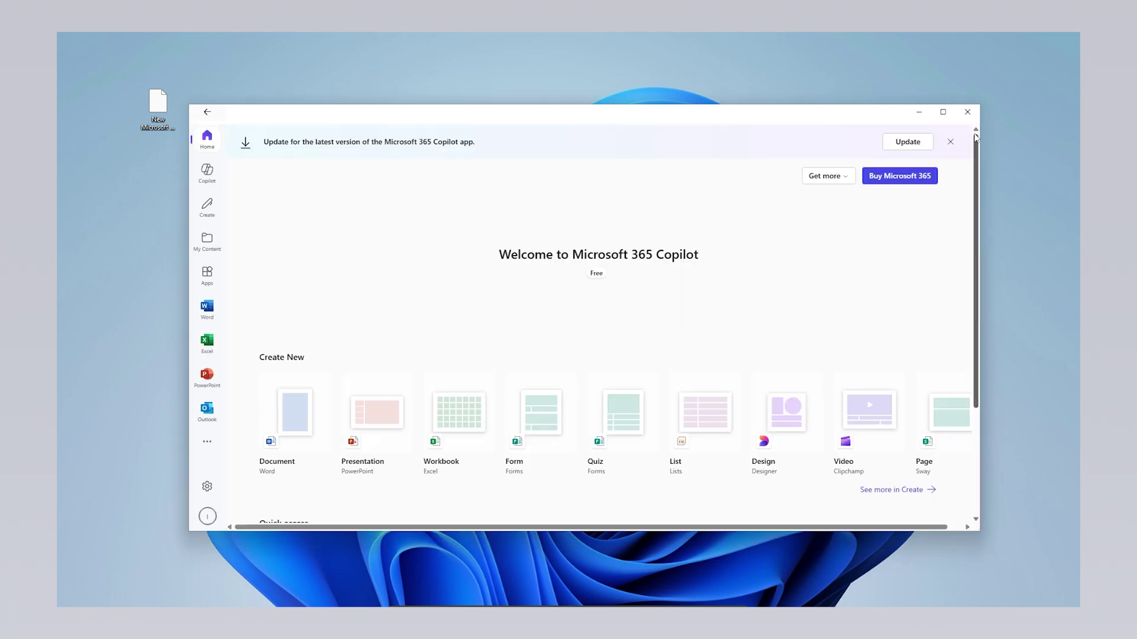
{"action": "left_click", "coordinate": [943, 112]}
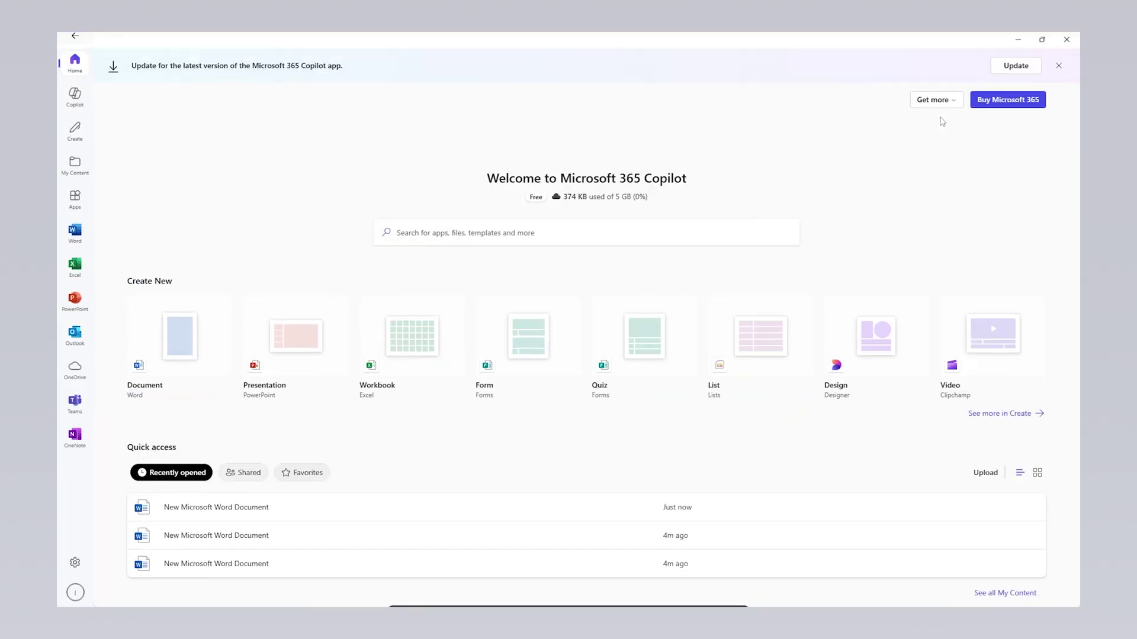
Step: Close the Microsoft 365 Copilot app window using its taskbar icon's Close window option
{"action": "mouse_move", "coordinate": [761, 604]}
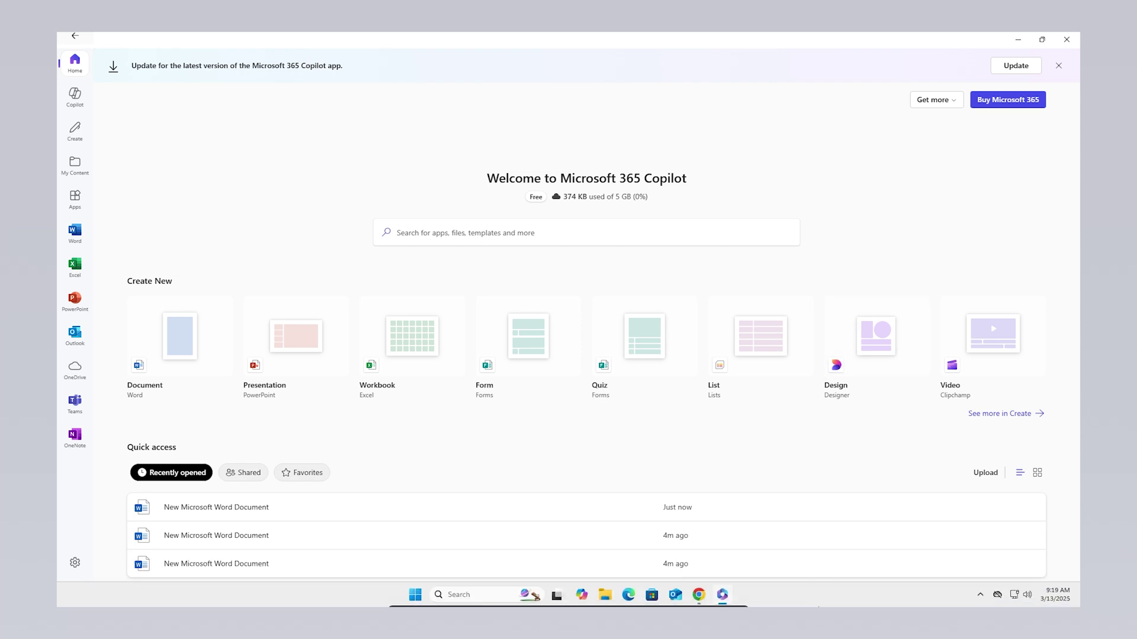
{"action": "right_click", "coordinate": [722, 598]}
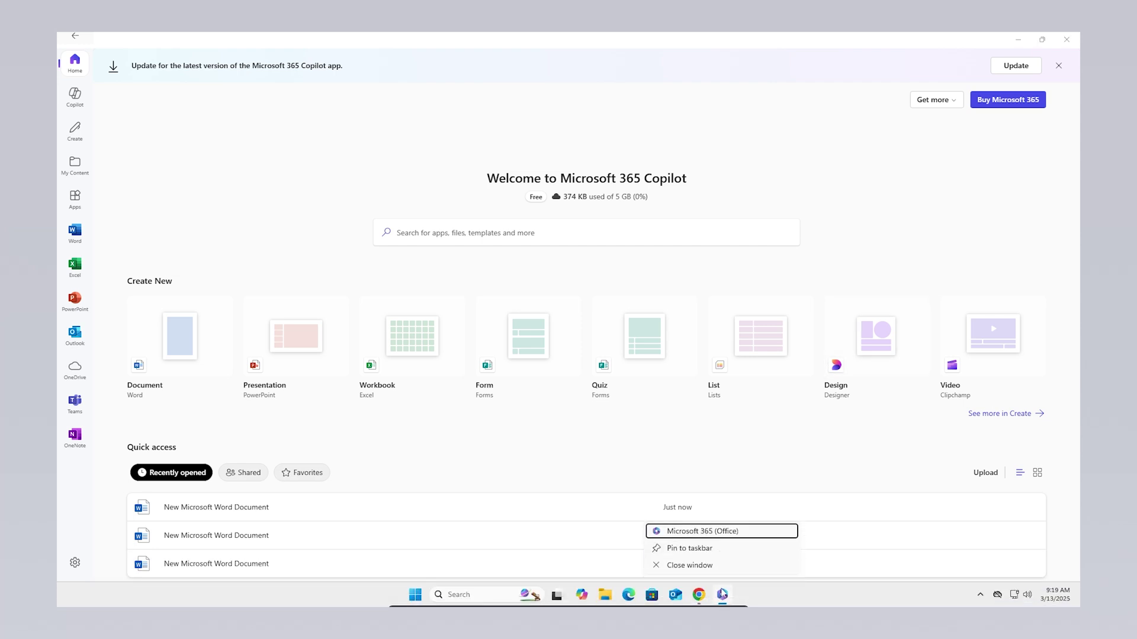
{"action": "left_click", "coordinate": [718, 545]}
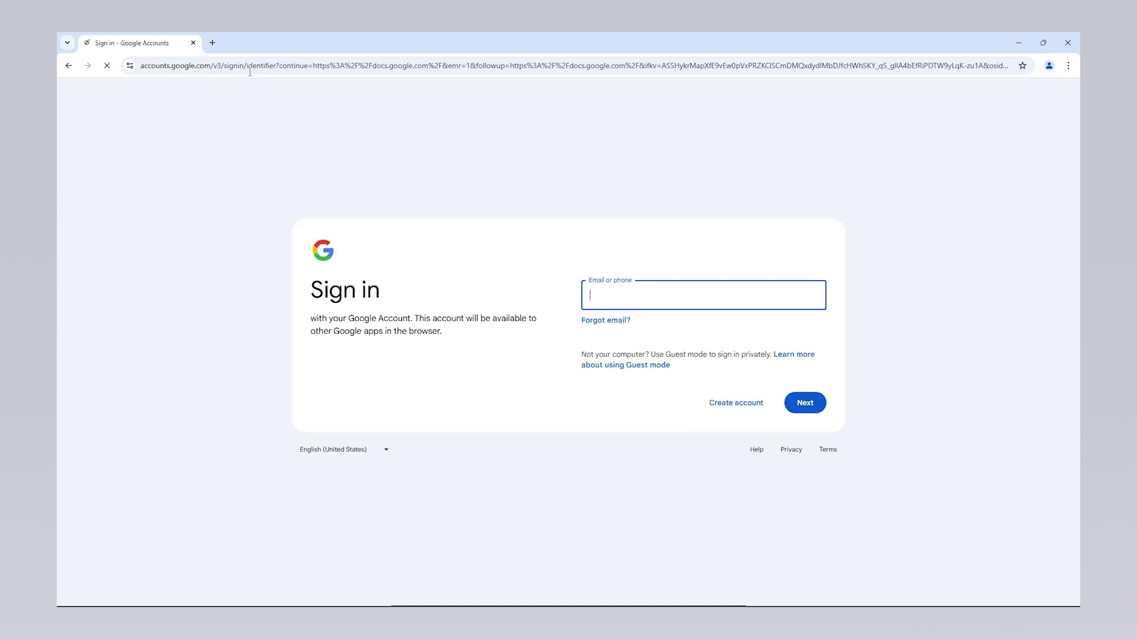
Step: Submit the Google account e-mail, then open Google Drive in a new tab from the Docs menu
{"action": "key", "text": "Return"}
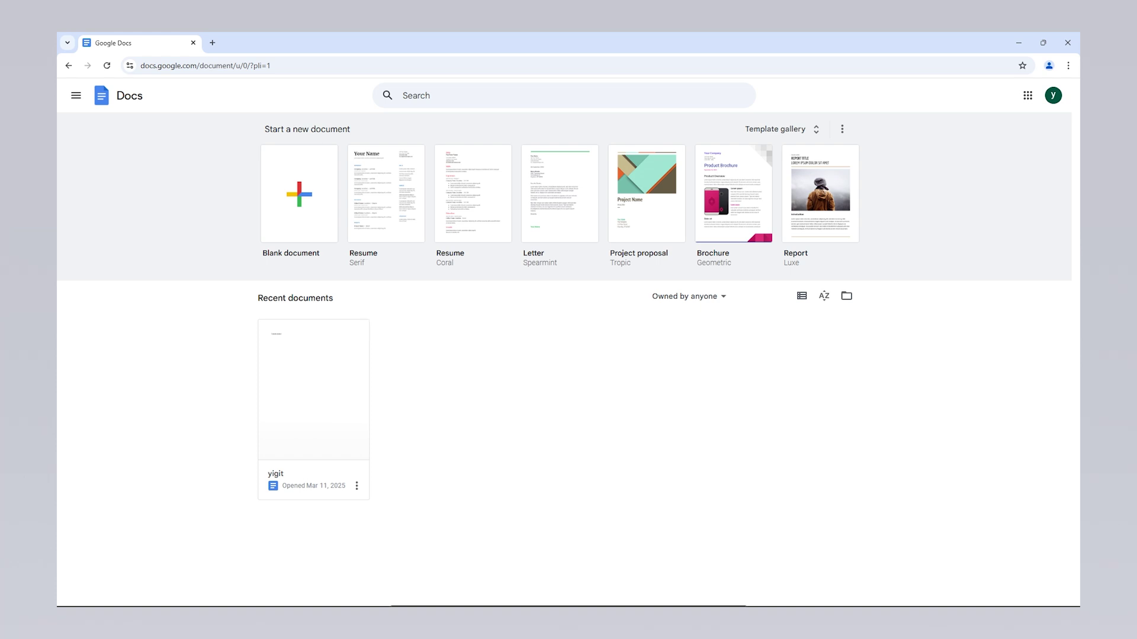
{"action": "left_click", "coordinate": [71, 95]}
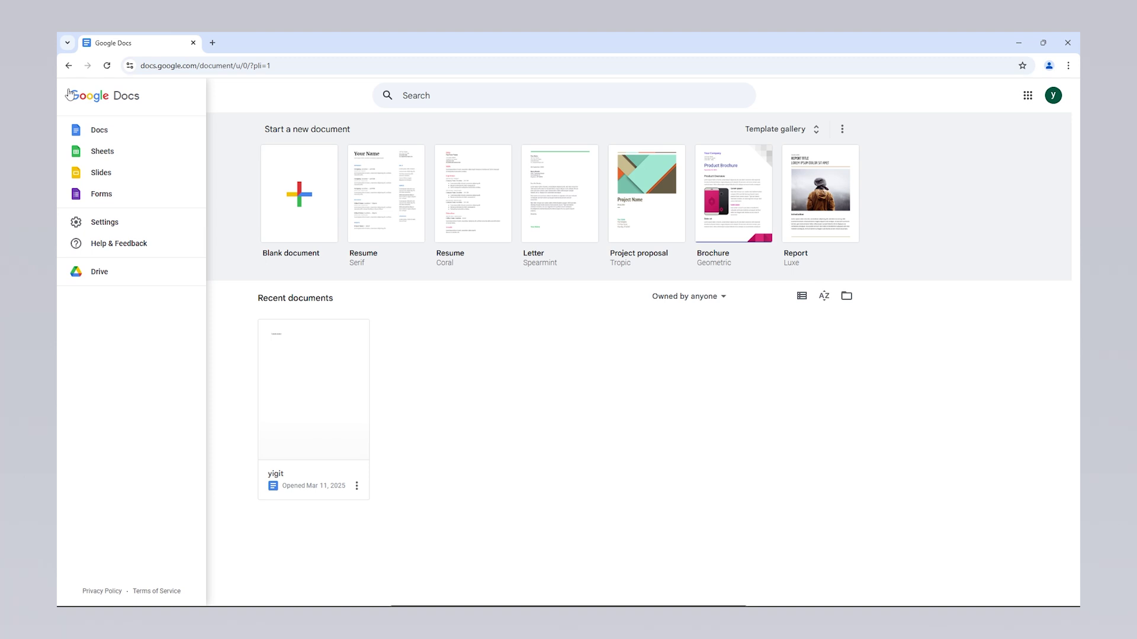
{"action": "left_click", "coordinate": [141, 277]}
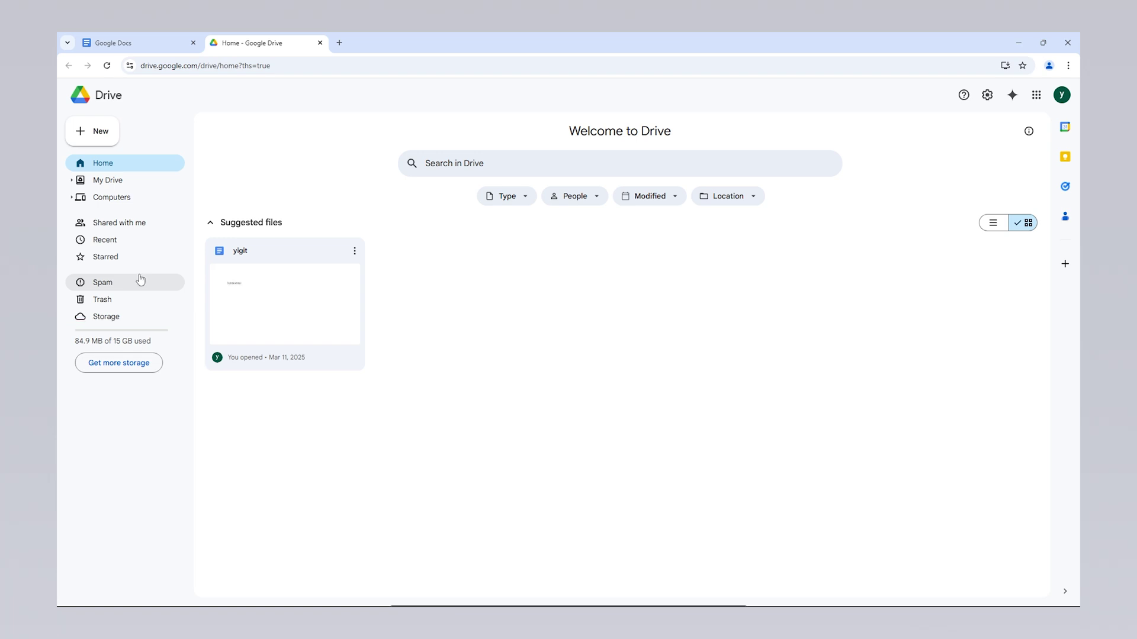
{"action": "left_click", "coordinate": [123, 44]}
Step: Upload New Microsoft Word Document.docx from the desktop into Google Drive by dragging it in
{"action": "double_click", "coordinate": [475, 46]}
{"action": "double_click", "coordinate": [172, 103]}
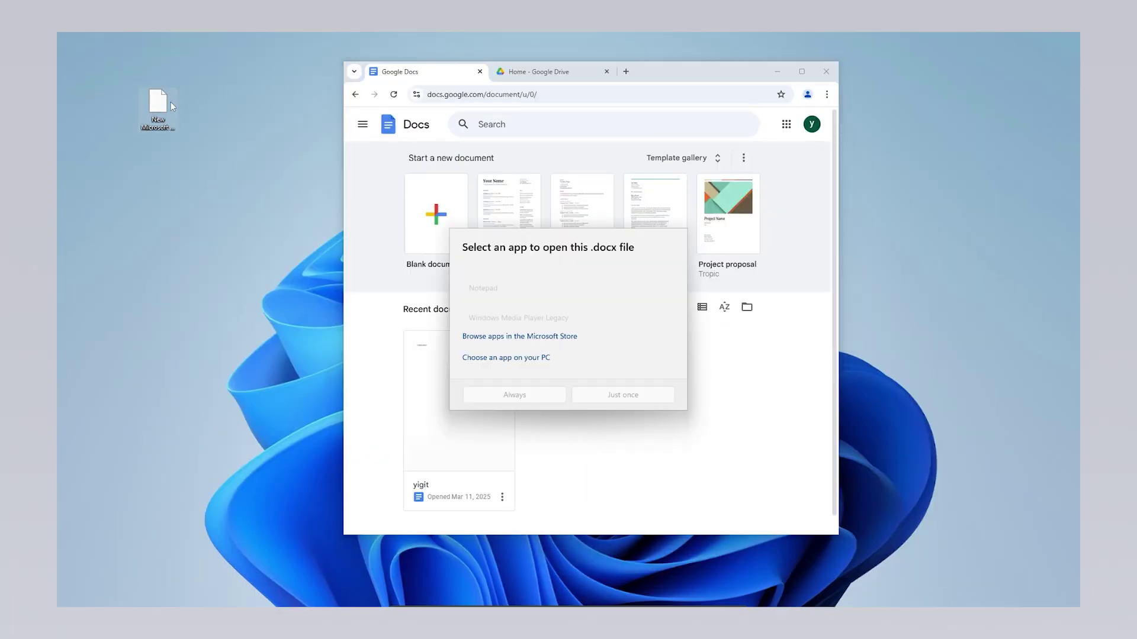
{"action": "left_click", "coordinate": [191, 101]}
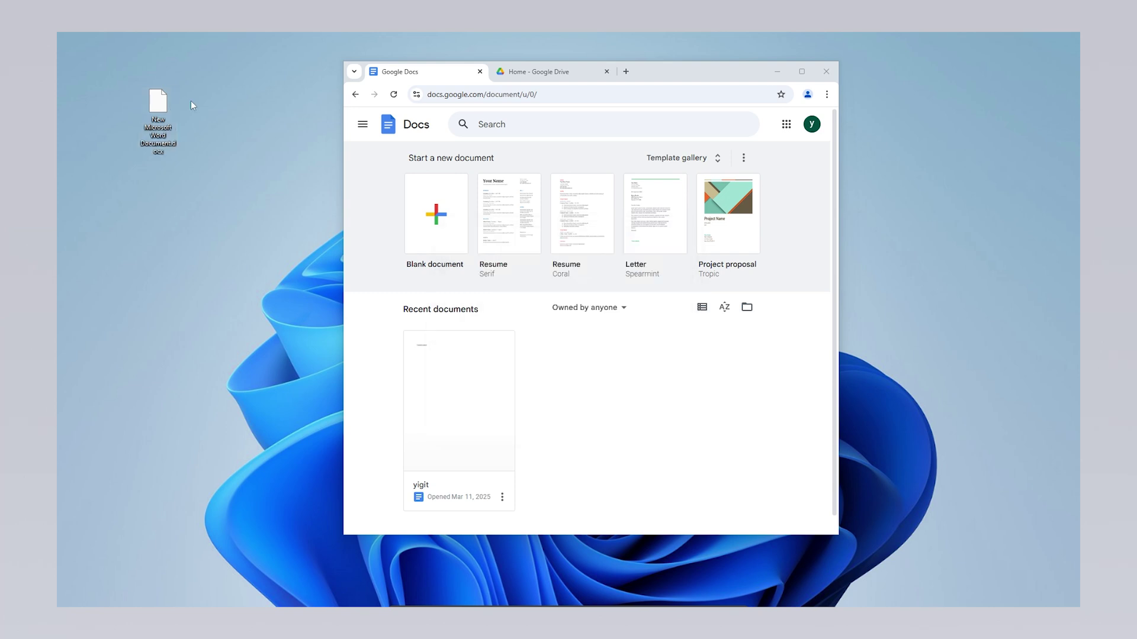
{"action": "left_click", "coordinate": [564, 72]}
{"action": "left_click_drag", "start_coordinate": [174, 119], "coordinate": [593, 256]}
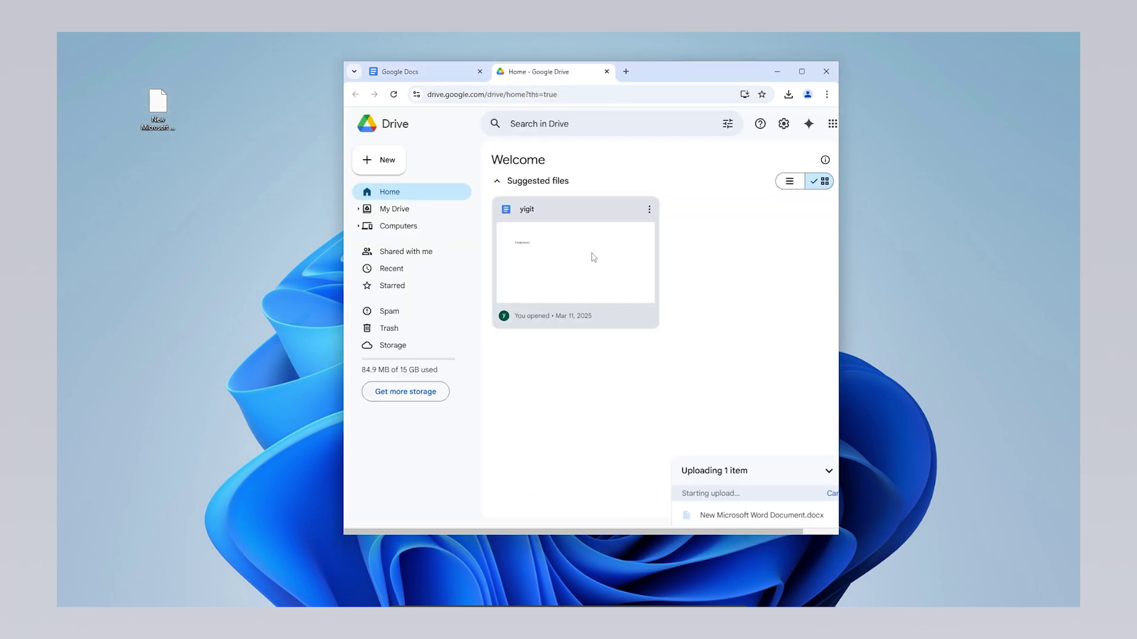
Step: Open the uploaded New Microsoft Word Document in Google Docs, showing its 'Abc' text
{"action": "double_click", "coordinate": [672, 70]}
{"action": "left_click", "coordinate": [175, 46]}
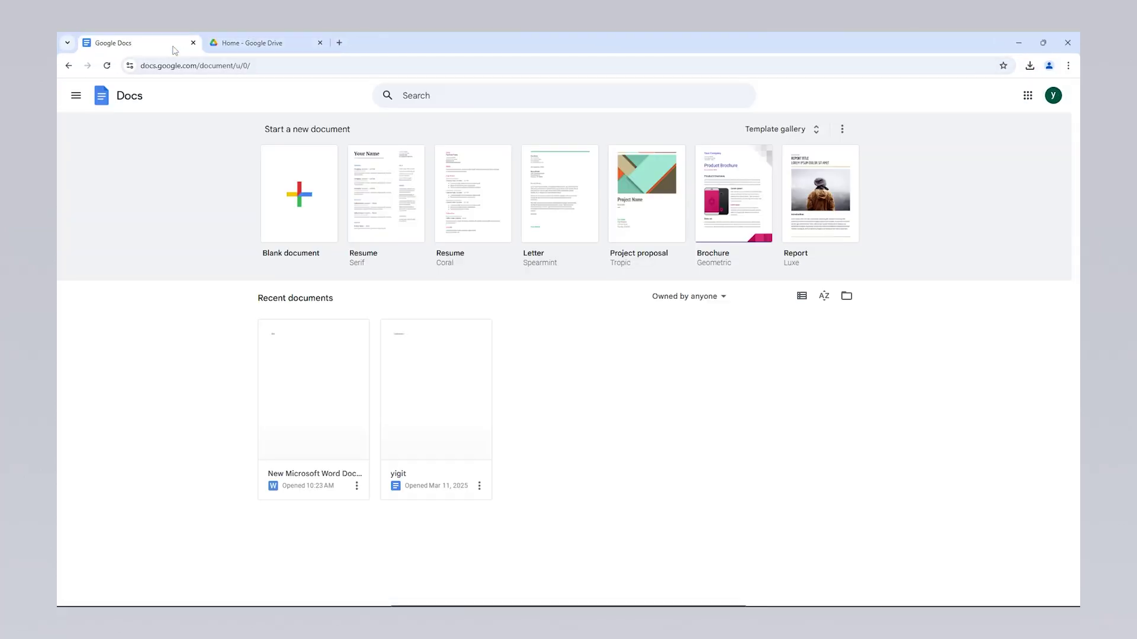
{"action": "left_click", "coordinate": [305, 381]}
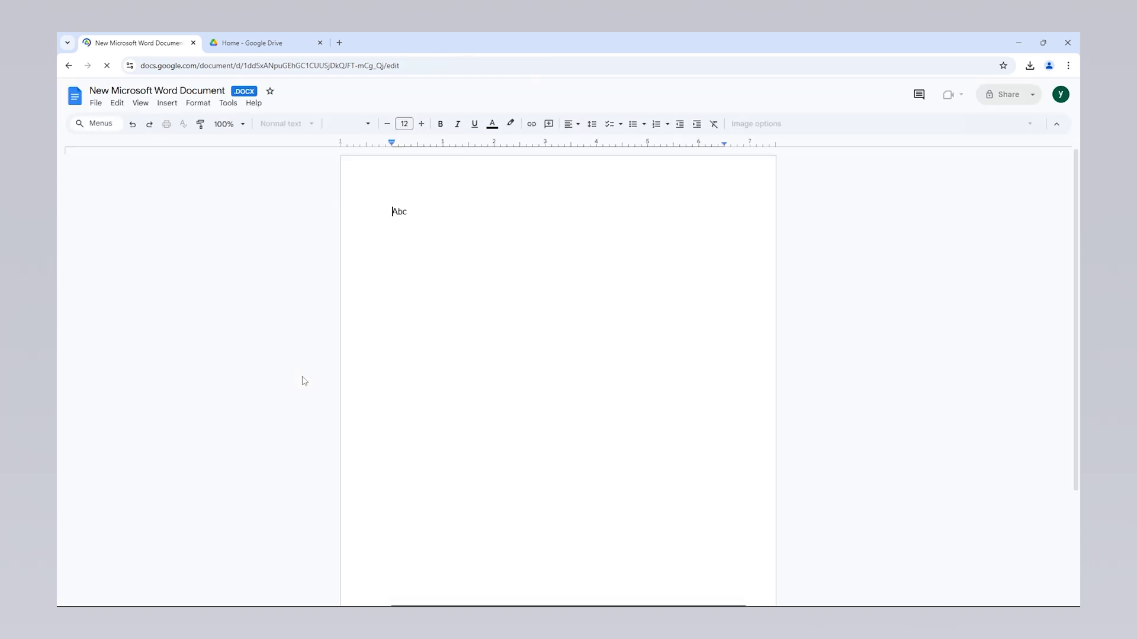
{"action": "left_click", "coordinate": [339, 43]}
Step: Search 'drive for desk' and download and run GoogleDriveSetup.exe from the Install Drive for desktop page
{"action": "type", "text": "drive for desk"}
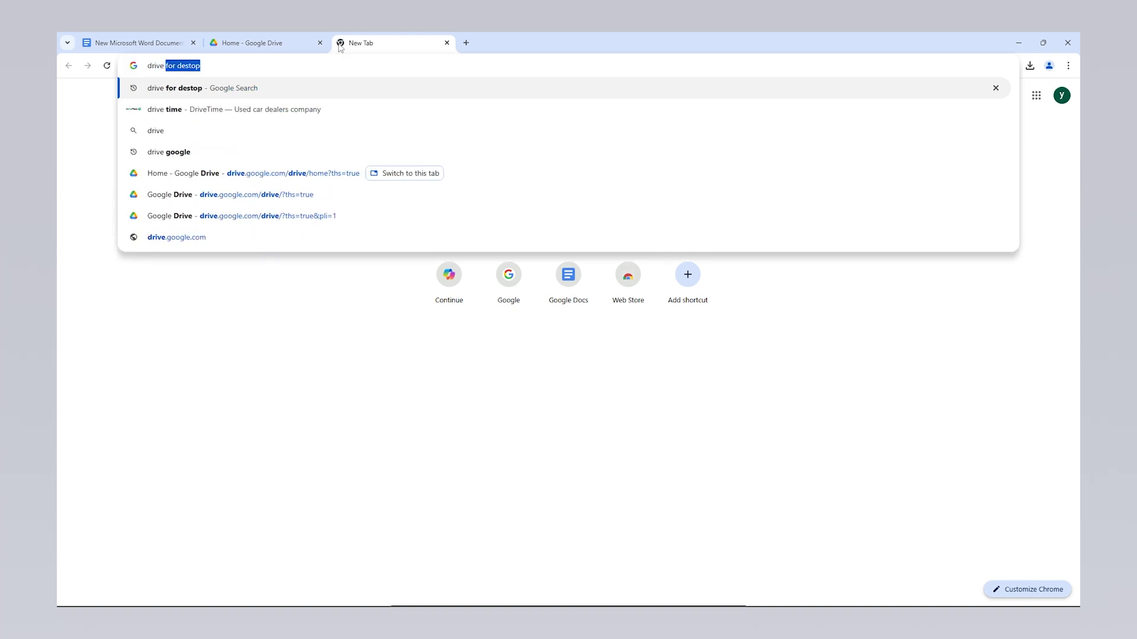
{"action": "key", "text": "Return"}
{"action": "left_click", "coordinate": [347, 196]}
{"action": "scroll", "coordinate": [349, 197], "scroll_direction": "down", "scroll_amount": 3}
{"action": "left_click", "coordinate": [244, 413]}
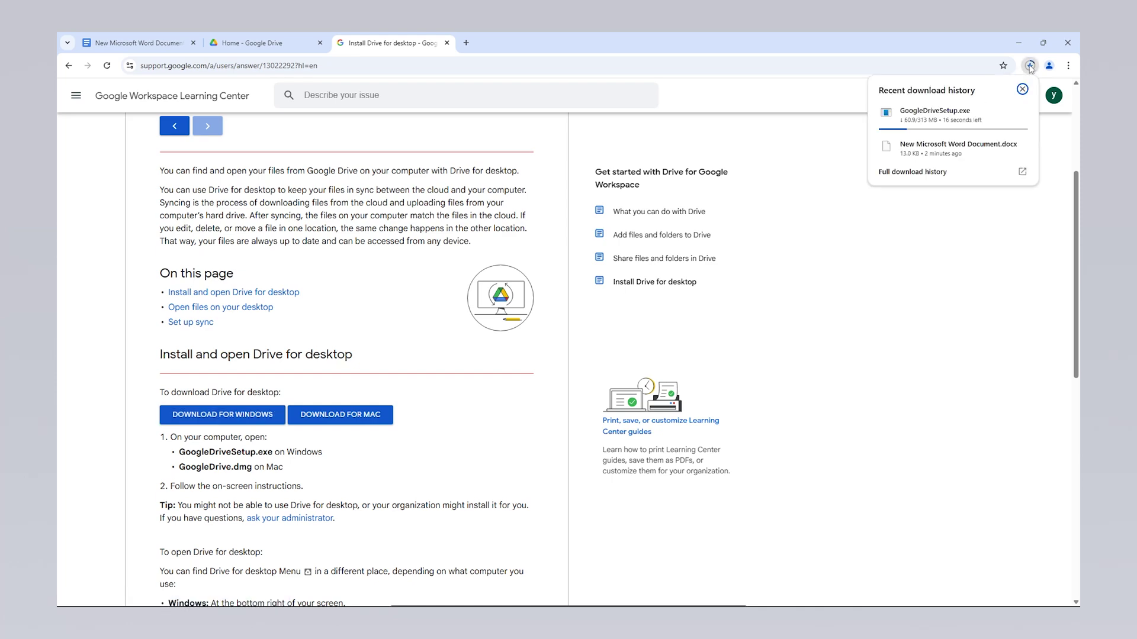
{"action": "left_click", "coordinate": [1001, 110]}
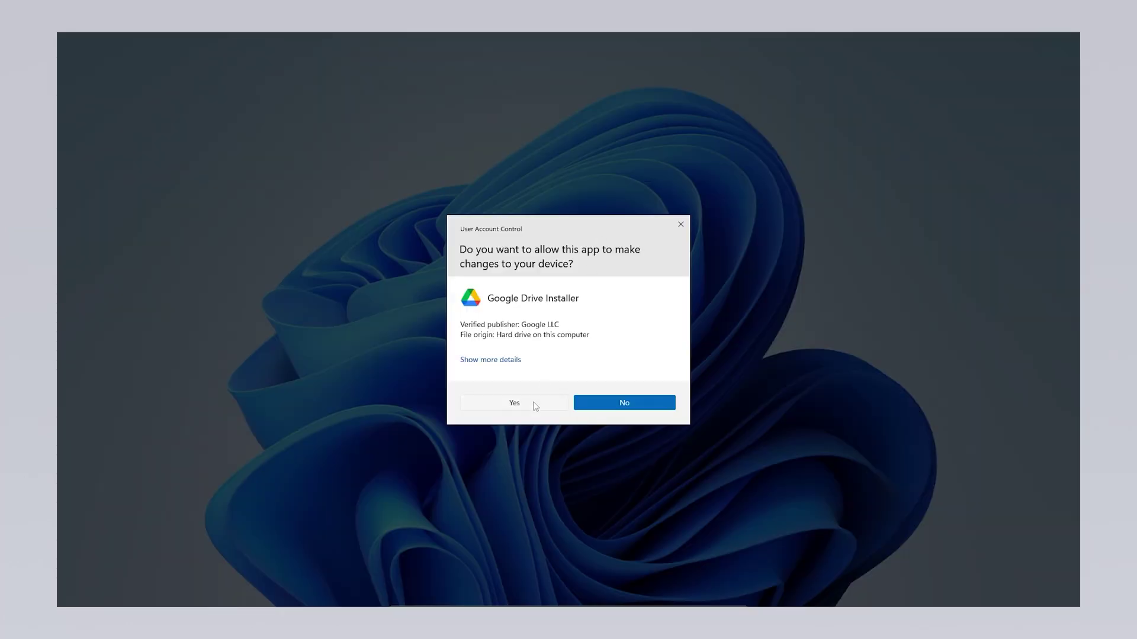
Step: Install and launch Google Drive for desktop with a desktop shortcut, then view Google Drive (G:) in This PC
{"action": "left_click", "coordinate": [536, 404]}
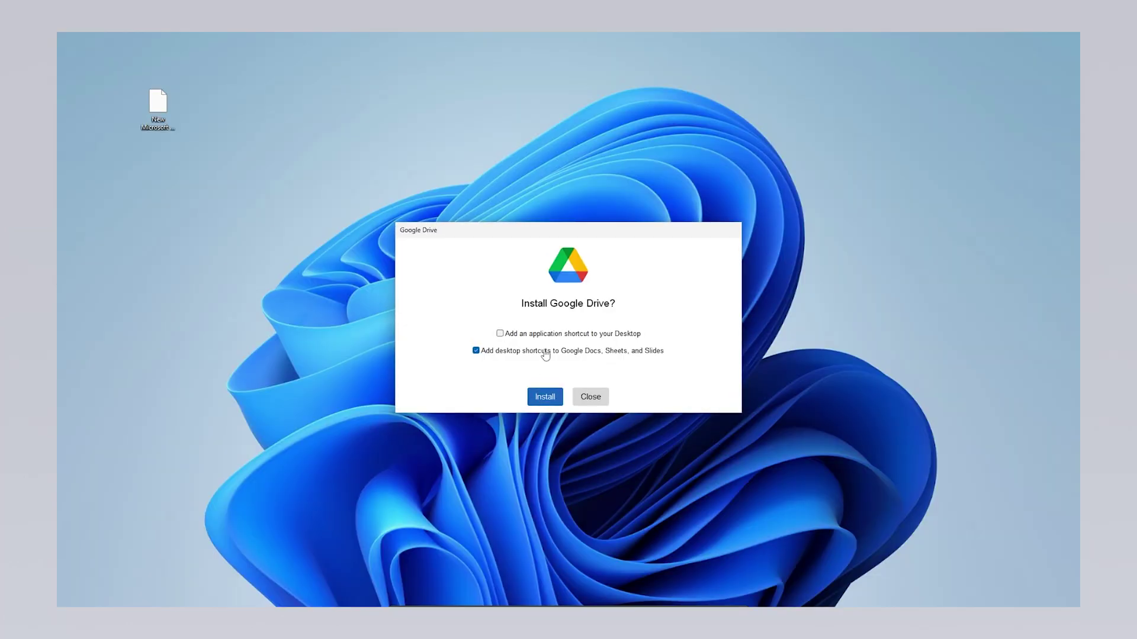
{"action": "left_click", "coordinate": [551, 334]}
{"action": "left_click", "coordinate": [546, 398]}
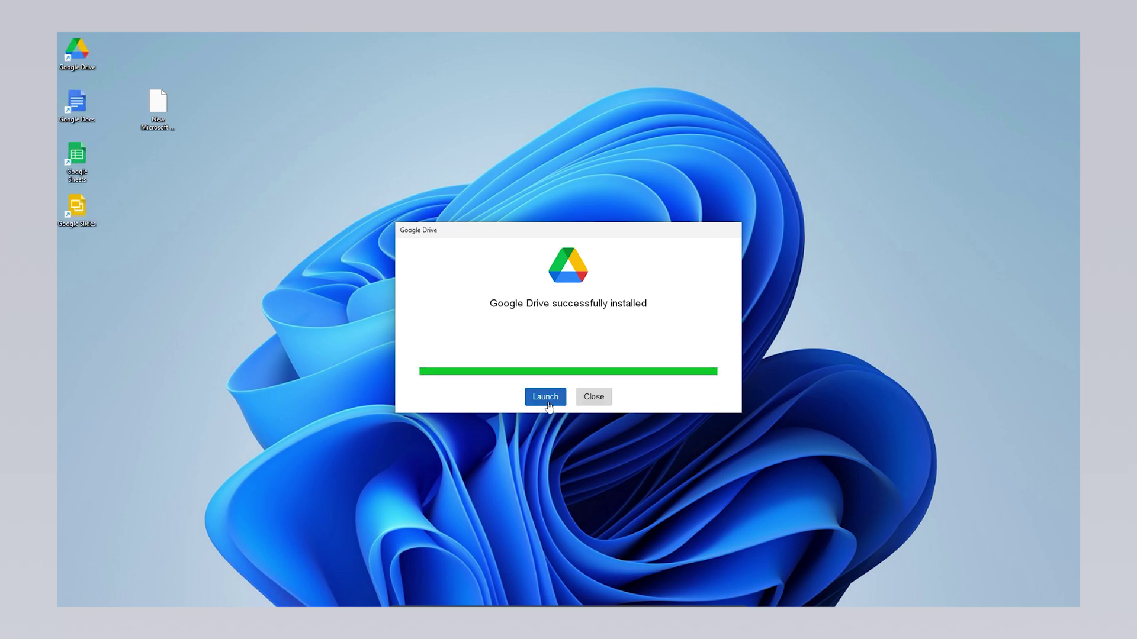
{"action": "left_click", "coordinate": [546, 397]}
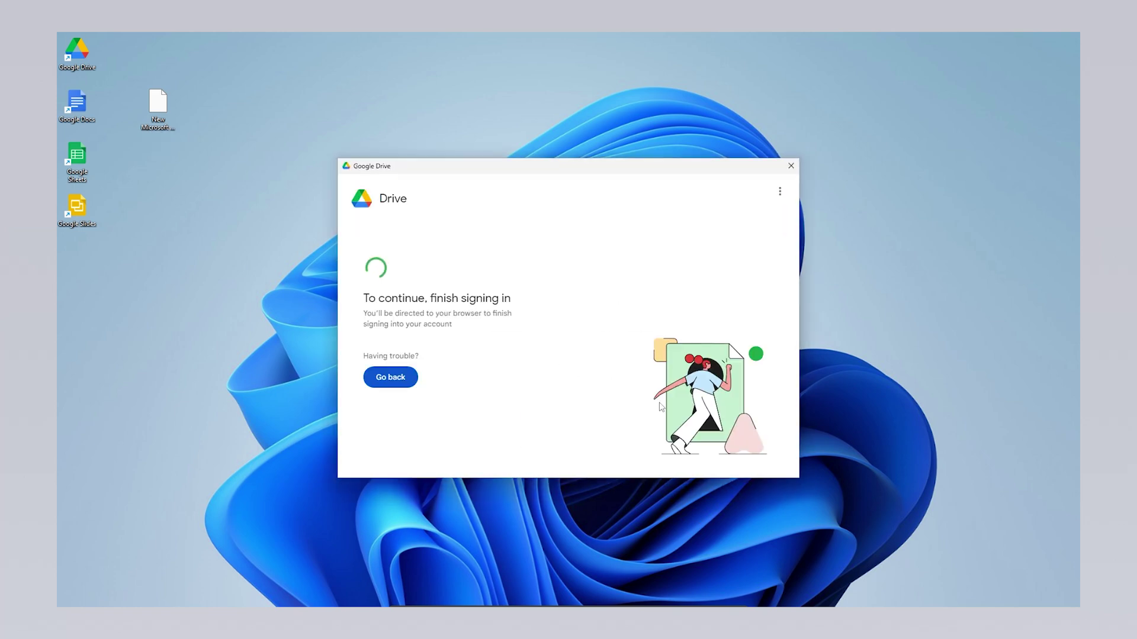
{"action": "key", "text": "super+e"}
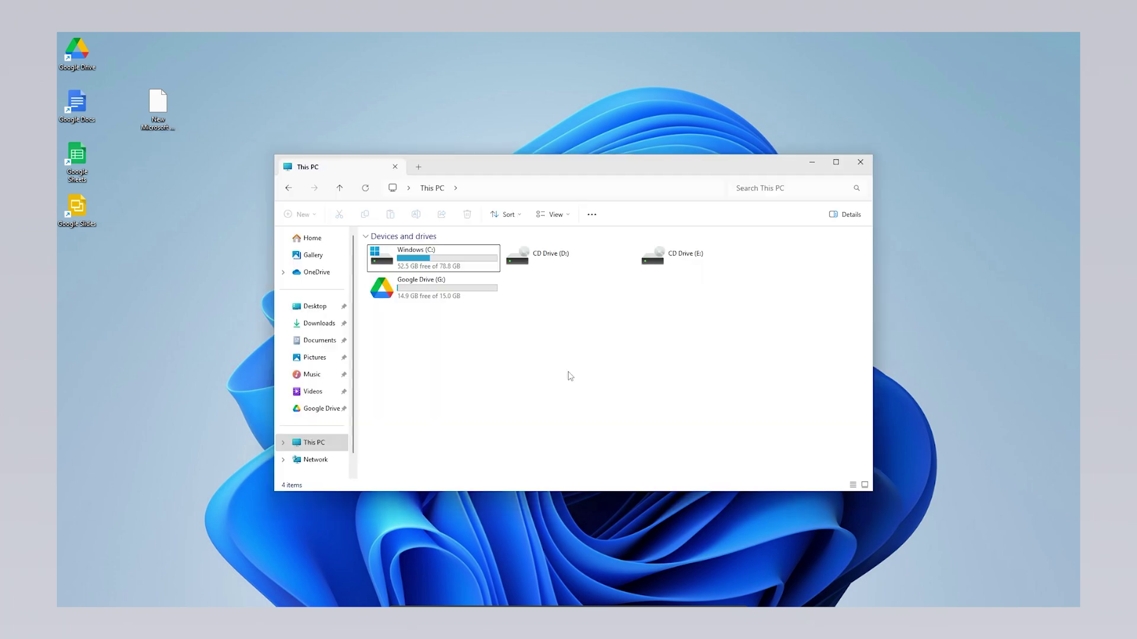
Step: Open New Microsoft Word Document.docx from Google Drive (G:) > My Drive with Google Docs
{"action": "double_click", "coordinate": [492, 303]}
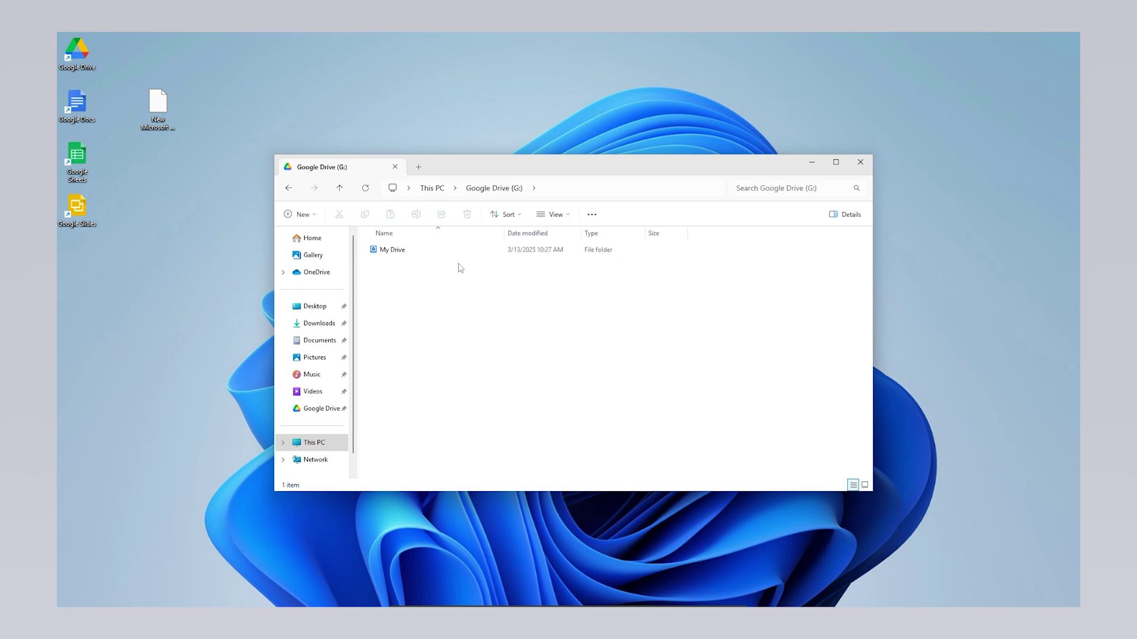
{"action": "double_click", "coordinate": [441, 255]}
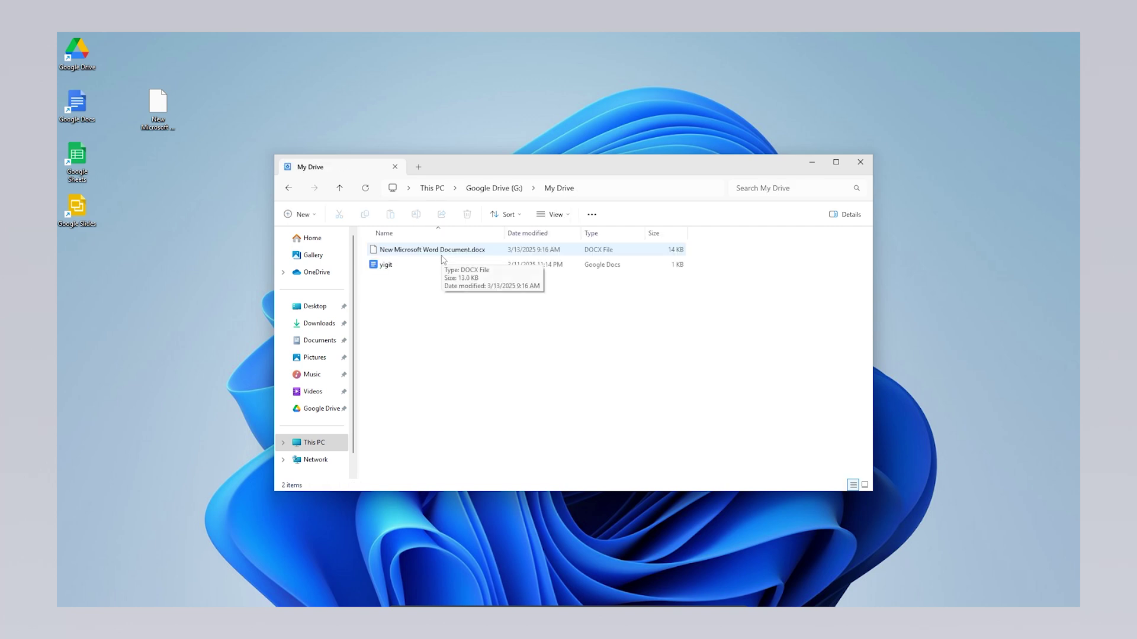
{"action": "right_click", "coordinate": [416, 249]}
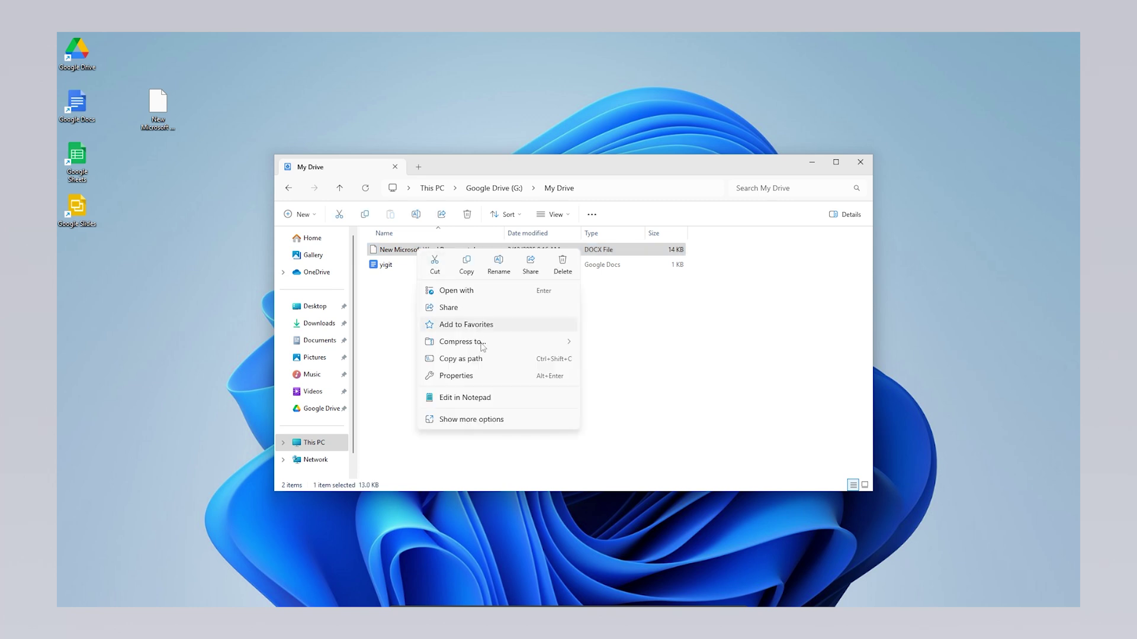
{"action": "left_click", "coordinate": [482, 418]}
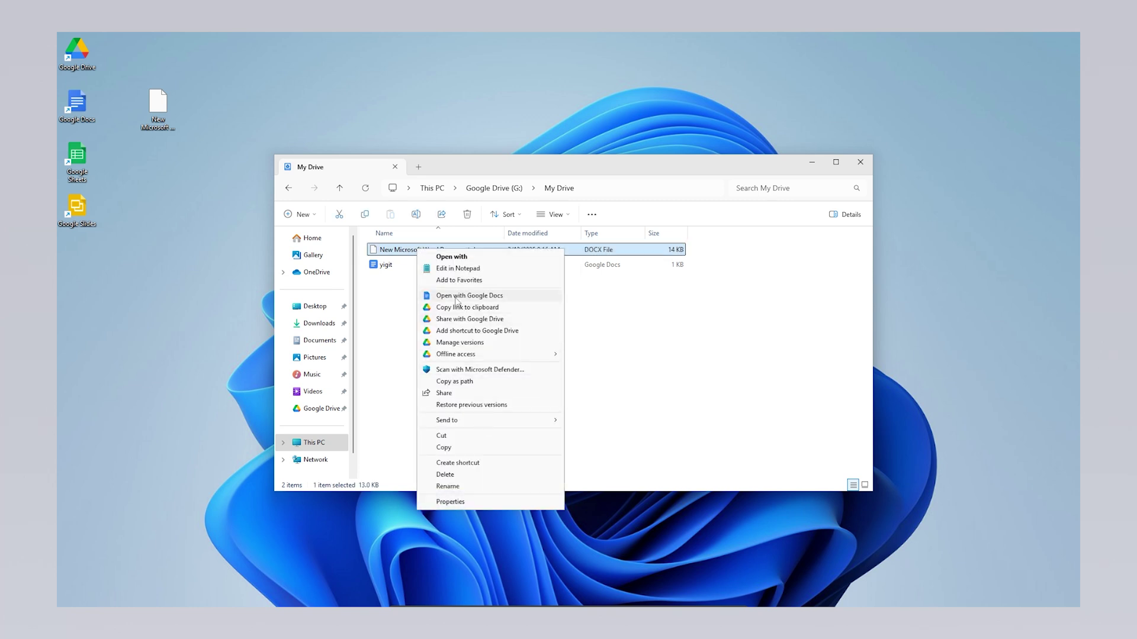
{"action": "left_click", "coordinate": [455, 296]}
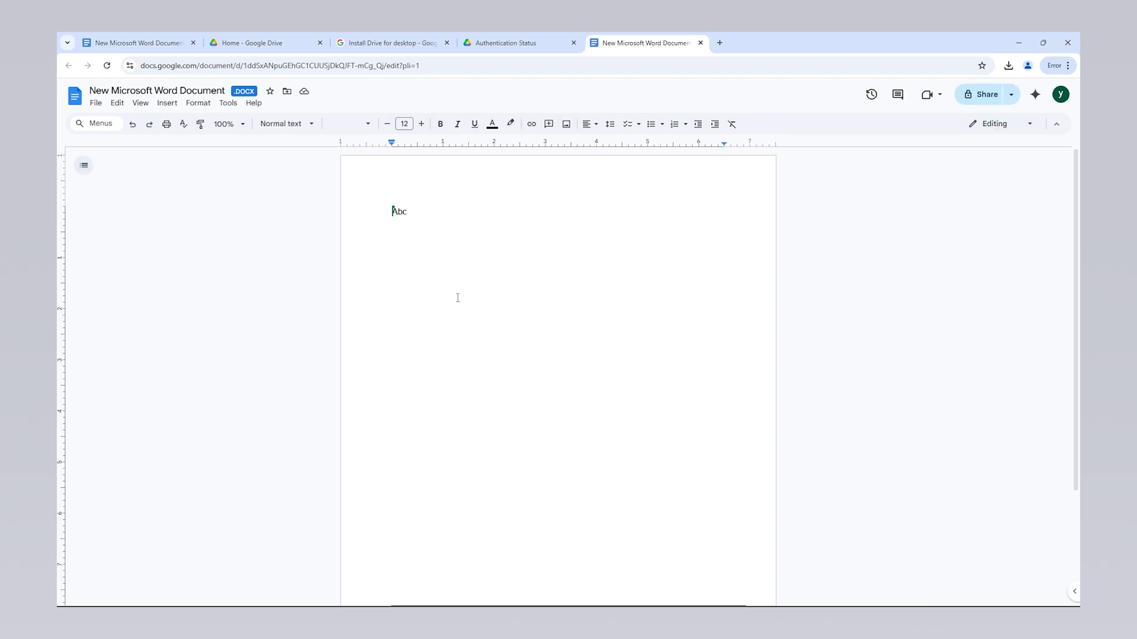
Step: Minimize the Google Docs window and clear the file selection in My Drive
{"action": "left_click", "coordinate": [1018, 43]}
{"action": "left_click", "coordinate": [585, 310]}
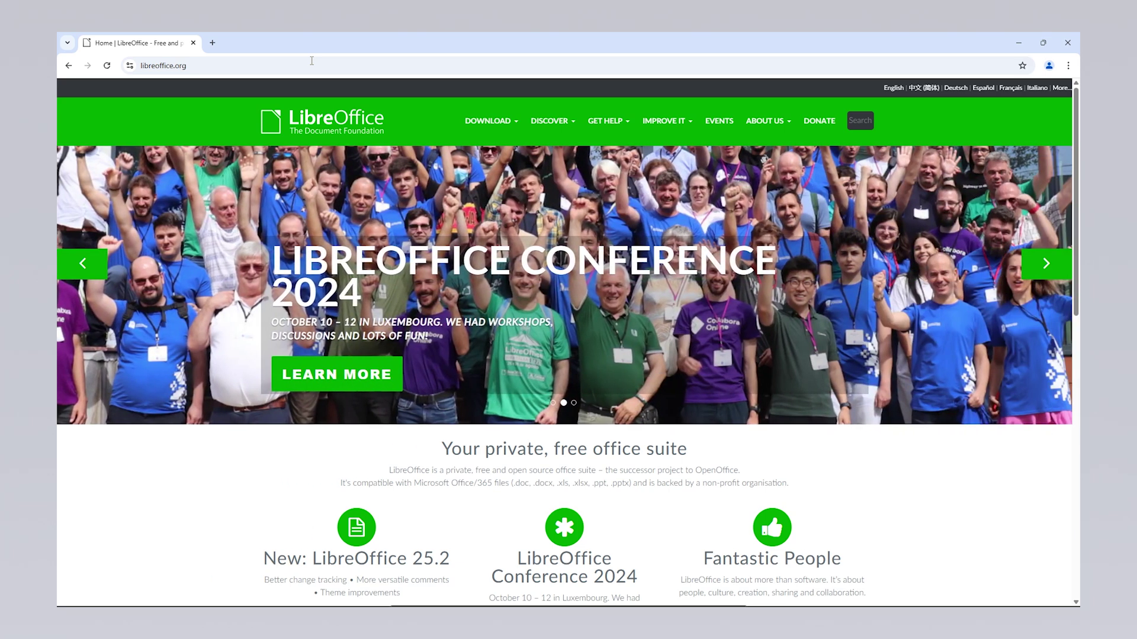
Step: Download the LibreOffice 25.2.1 Windows (64-bit) installer and check its download progress
{"action": "mouse_move", "coordinate": [490, 123]}
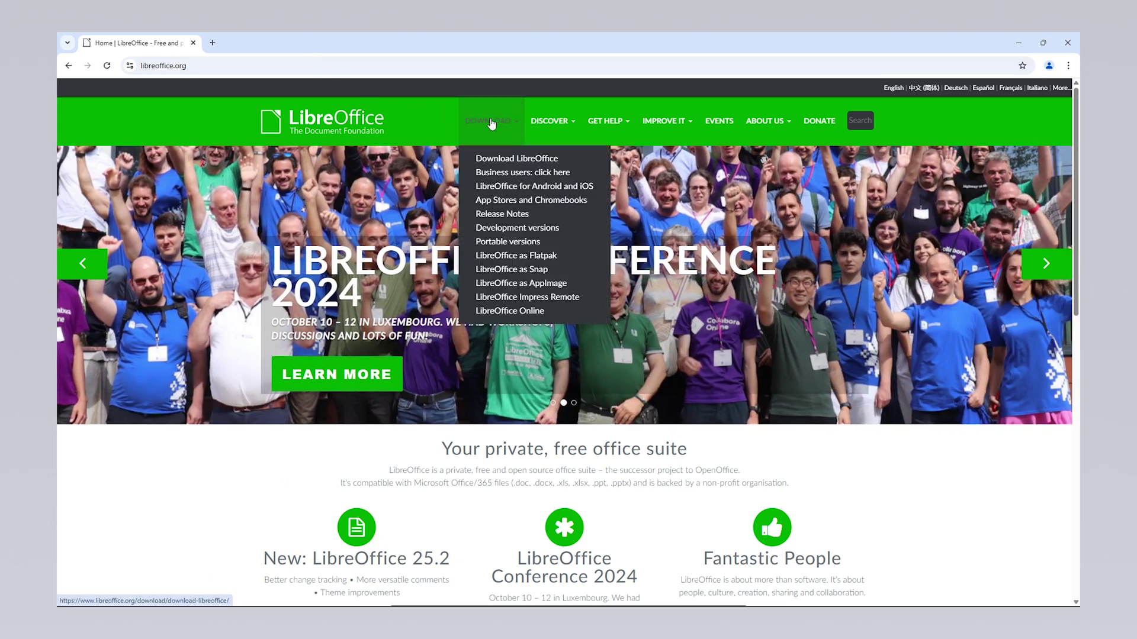
{"action": "left_click", "coordinate": [502, 159]}
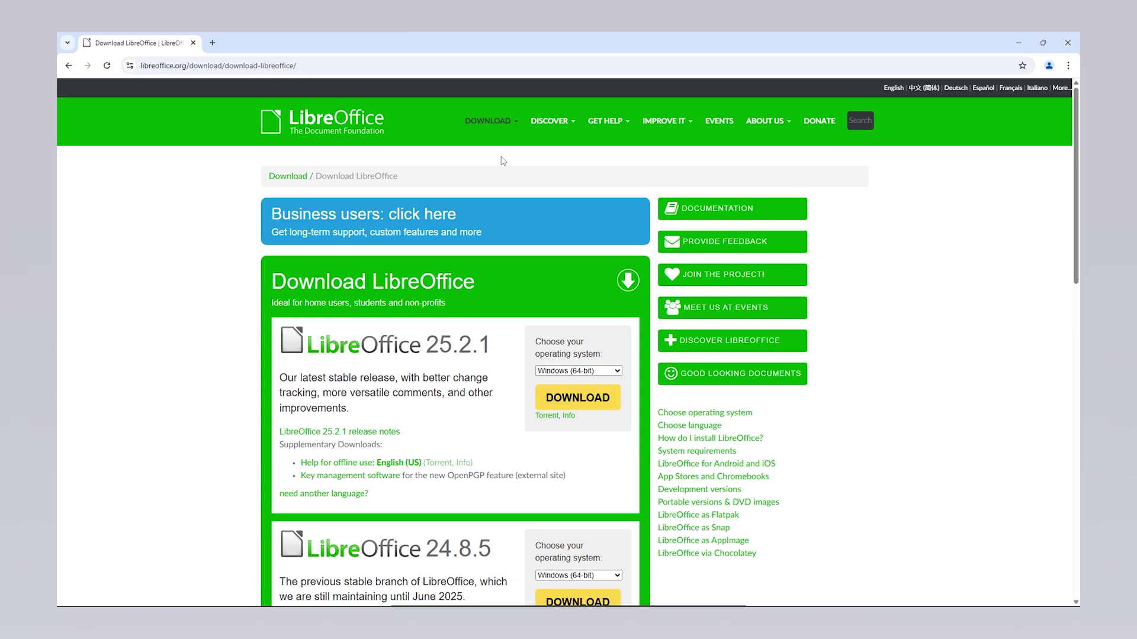
{"action": "left_click", "coordinate": [559, 371]}
{"action": "left_click", "coordinate": [559, 371]}
{"action": "left_click", "coordinate": [561, 393]}
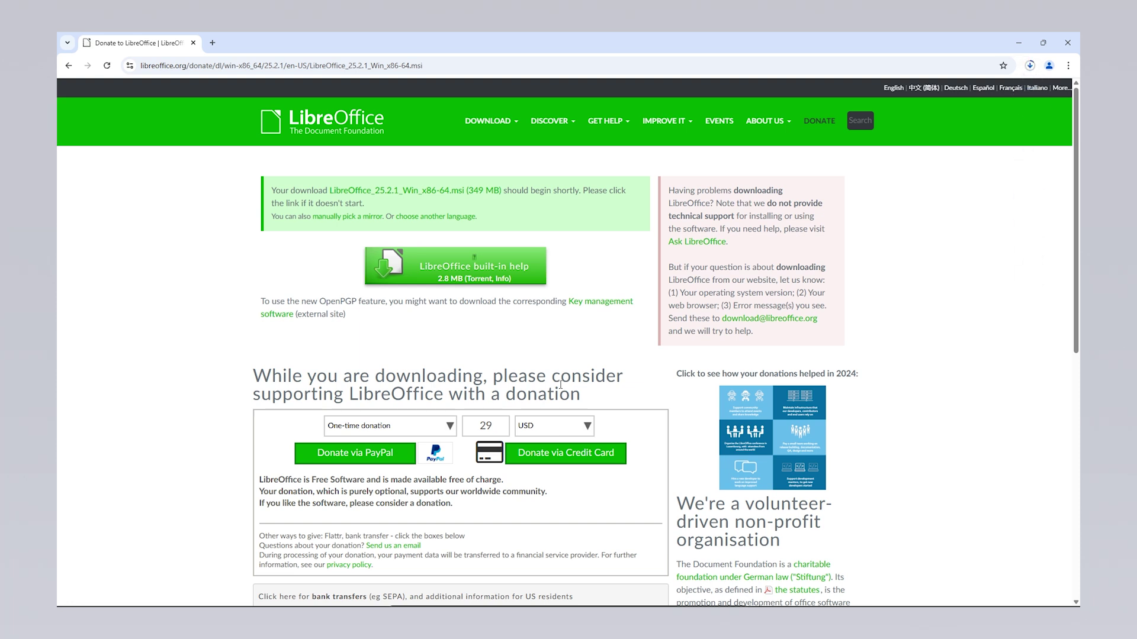
{"action": "left_click", "coordinate": [1031, 66]}
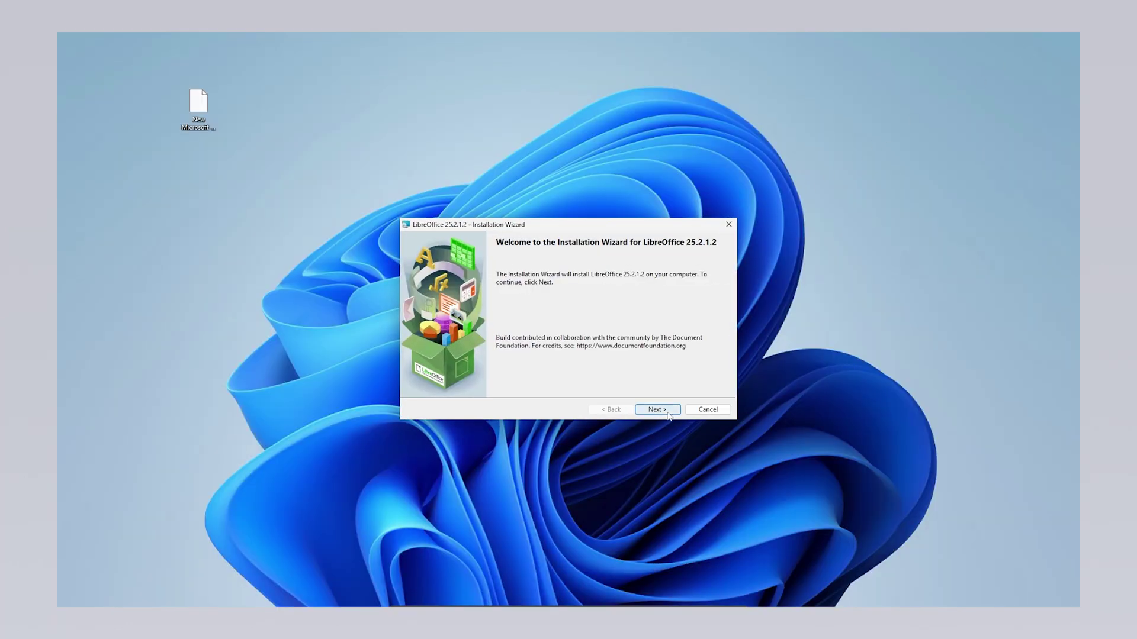
Step: Install LibreOffice 25.2.1.2 with the default setup type and finish the wizard
{"action": "left_click", "coordinate": [667, 414]}
{"action": "left_click", "coordinate": [668, 414]}
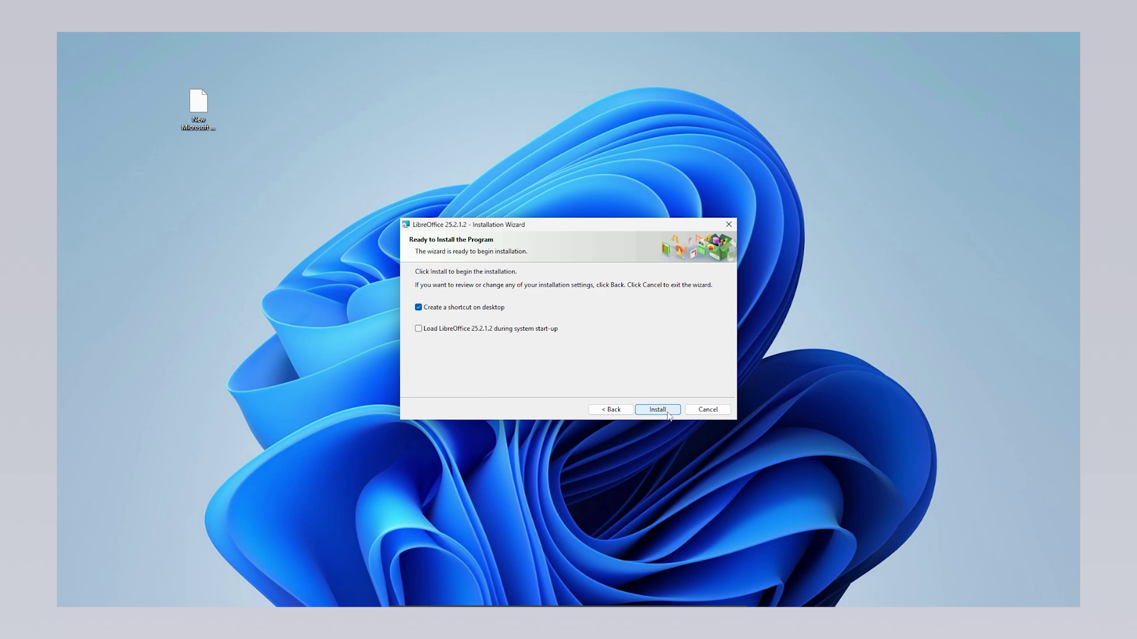
{"action": "left_click", "coordinate": [657, 409]}
{"action": "left_click", "coordinate": [656, 402]}
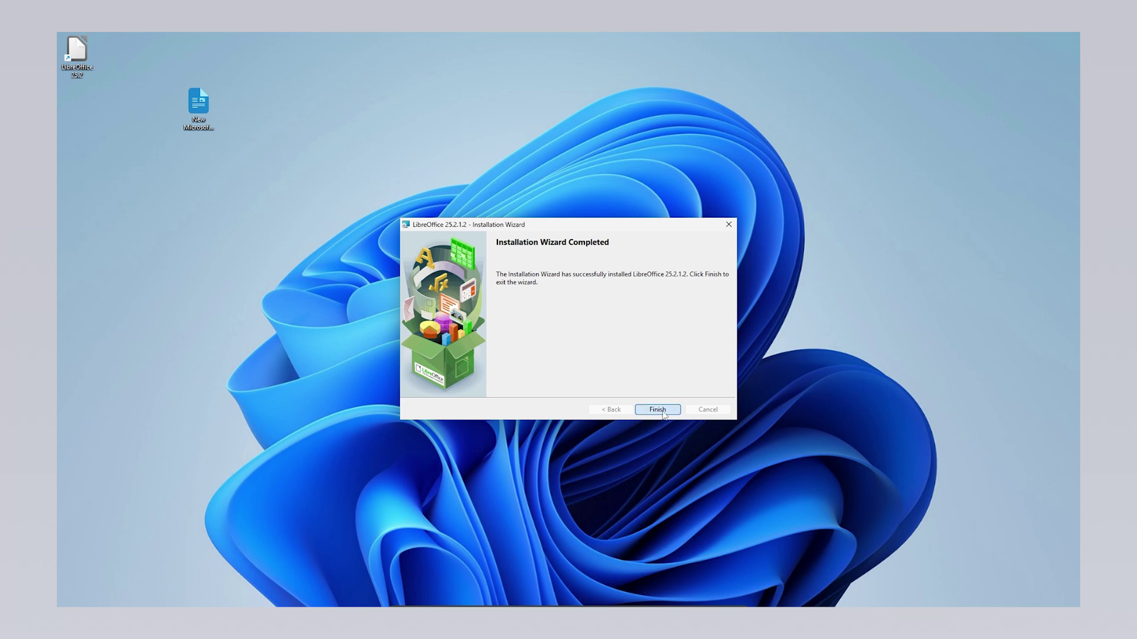
{"action": "left_click", "coordinate": [658, 410]}
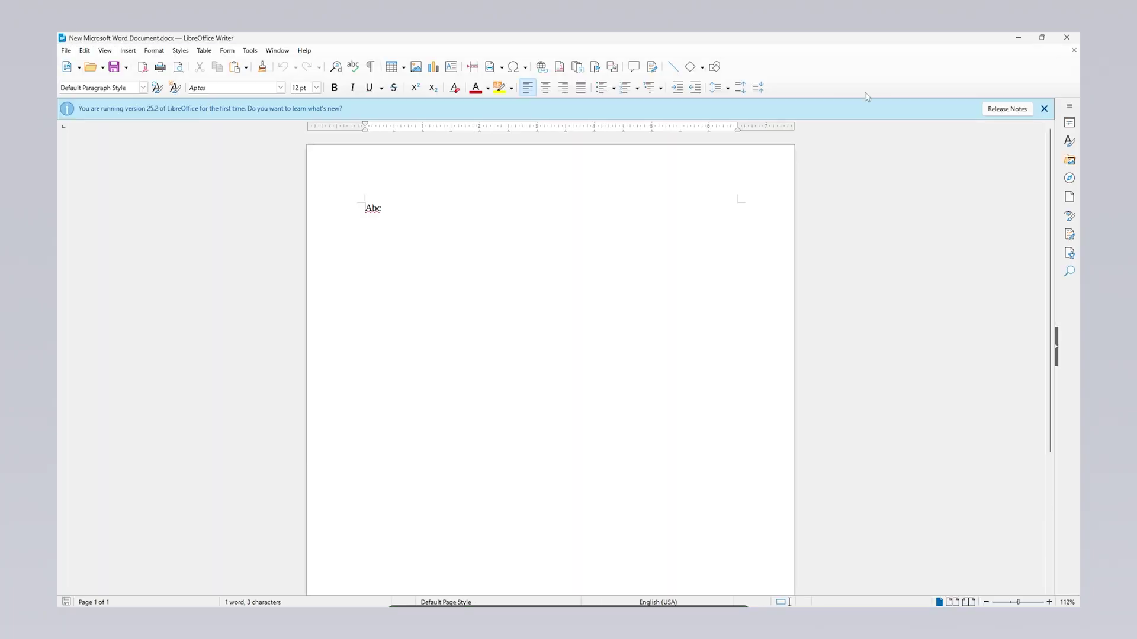
Step: Close Writer, relaunch LibreOffice, and browse the Start Center's Templates and Recent Documents
{"action": "left_click", "coordinate": [1064, 37]}
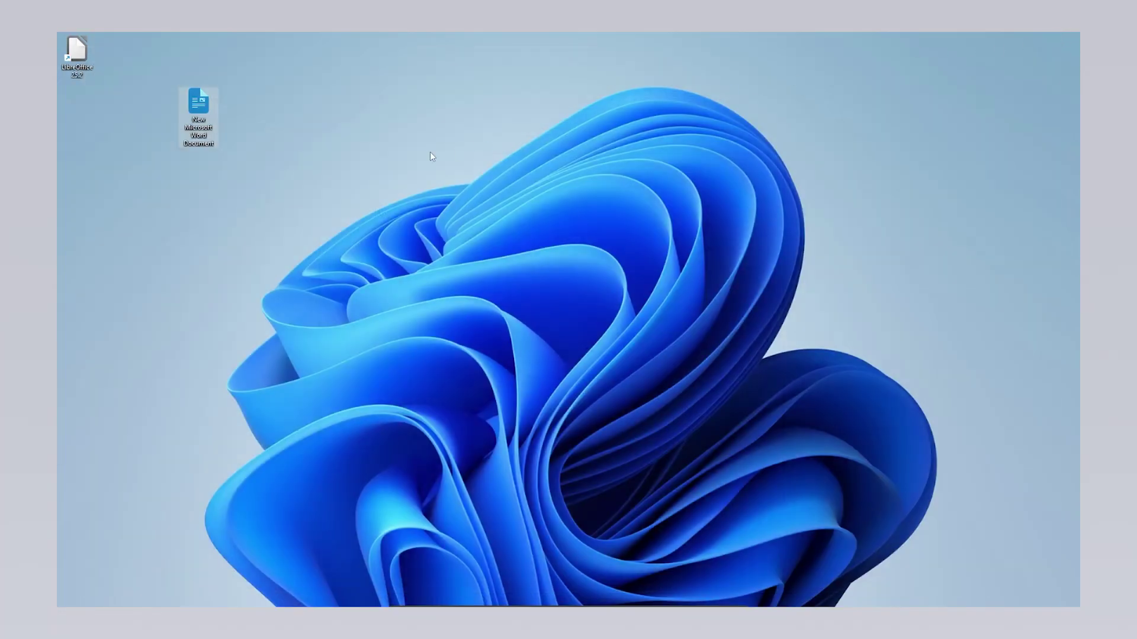
{"action": "double_click", "coordinate": [71, 50]}
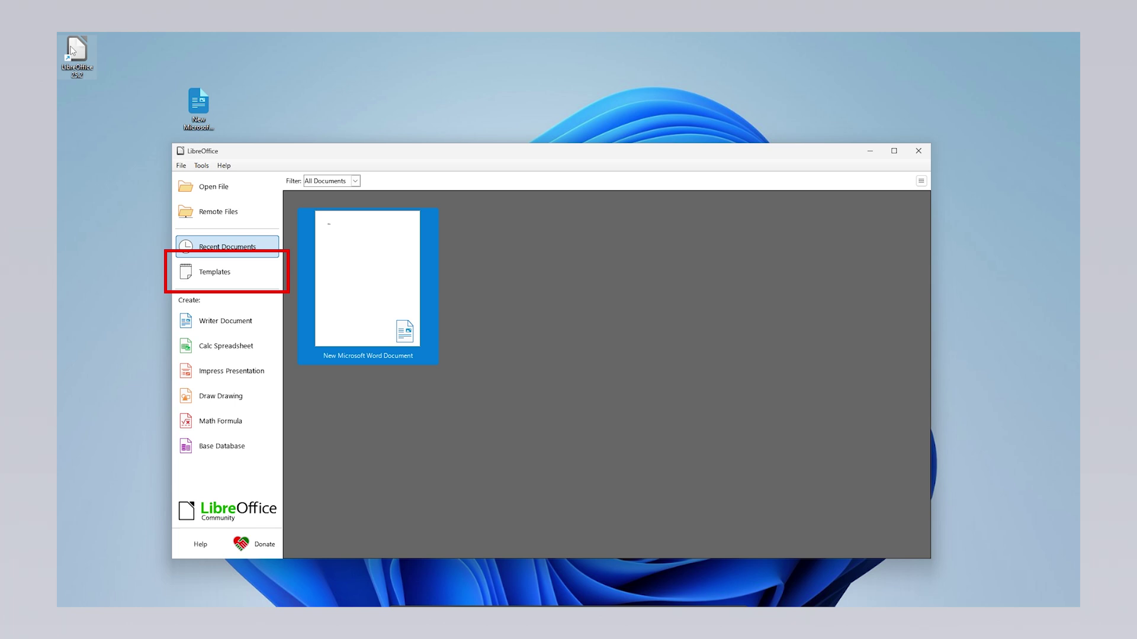
{"action": "left_click", "coordinate": [241, 269]}
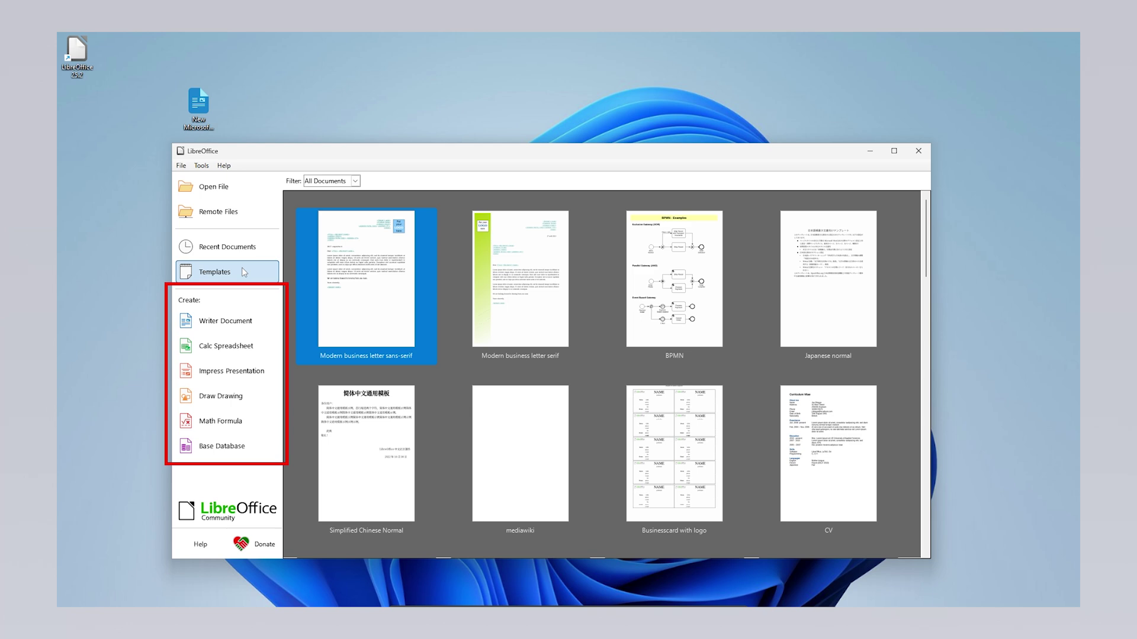
{"action": "left_click", "coordinate": [228, 247]}
{"action": "left_click", "coordinate": [230, 349]}
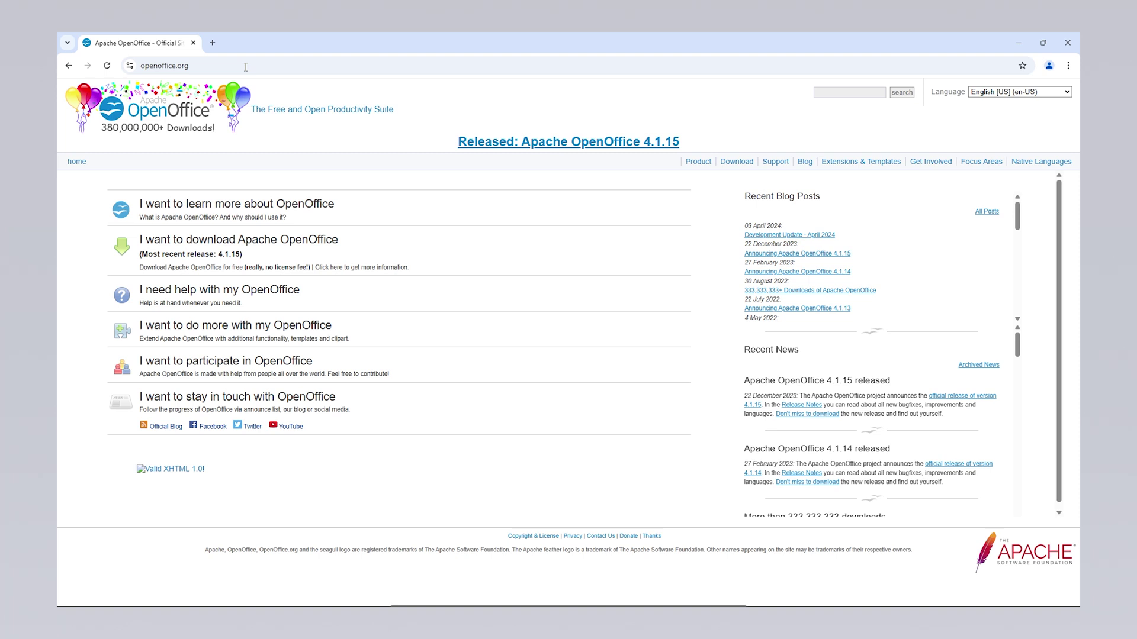
Step: Download the Apache OpenOffice 4.1.15 full installation for Windows 32-bit (x86) EXE from SourceForge
{"action": "left_click", "coordinate": [262, 243]}
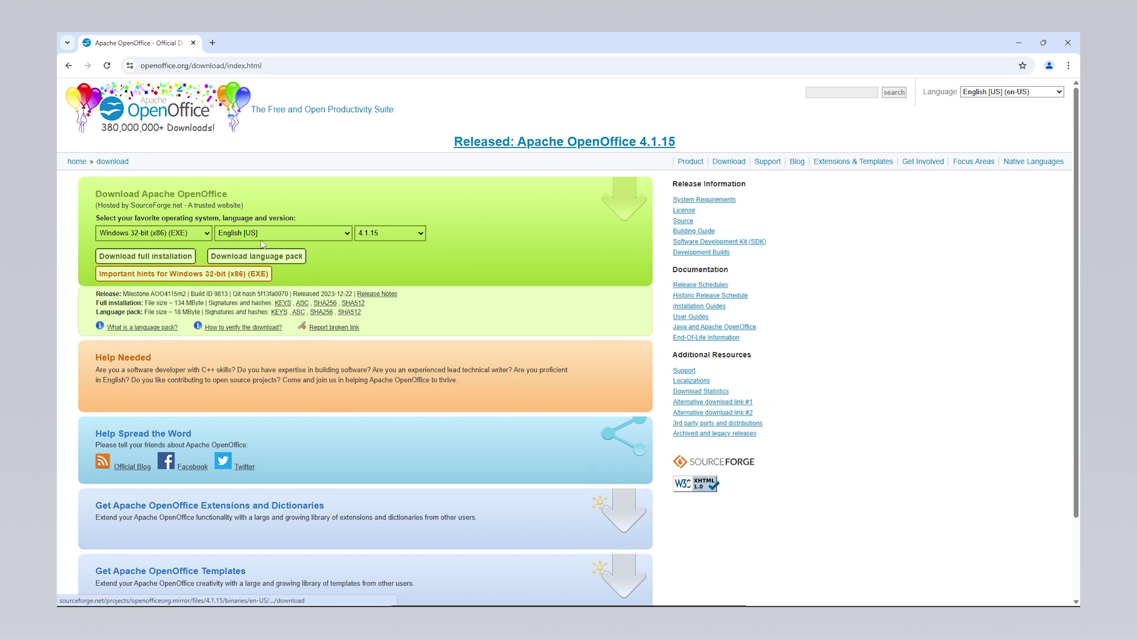
{"action": "left_click", "coordinate": [187, 236]}
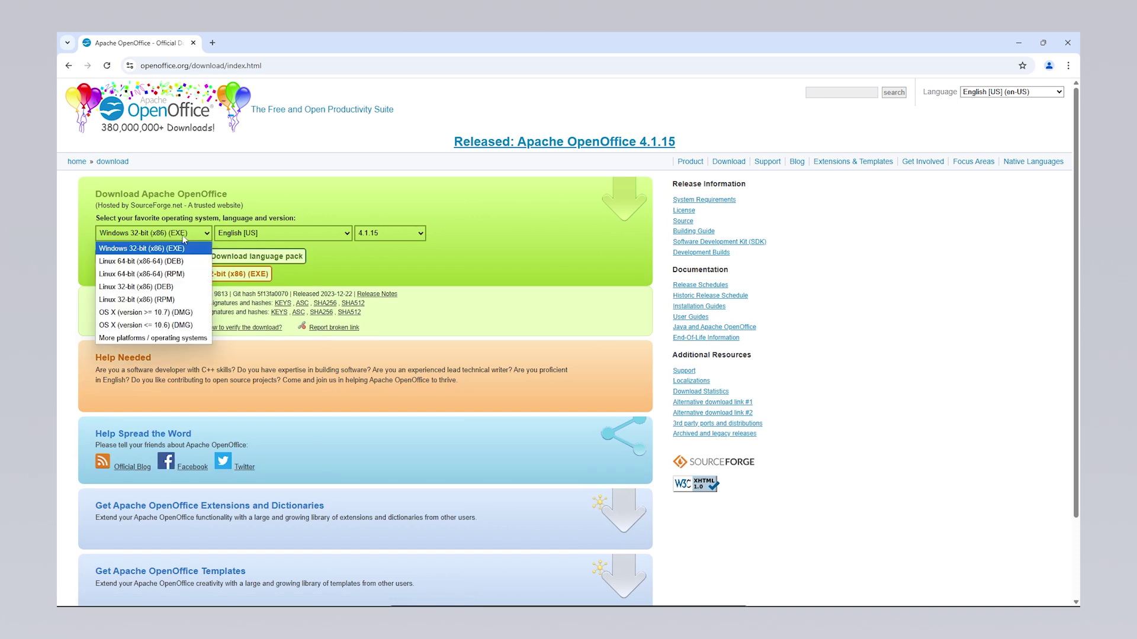
{"action": "left_click", "coordinate": [183, 239]}
{"action": "left_click", "coordinate": [173, 256]}
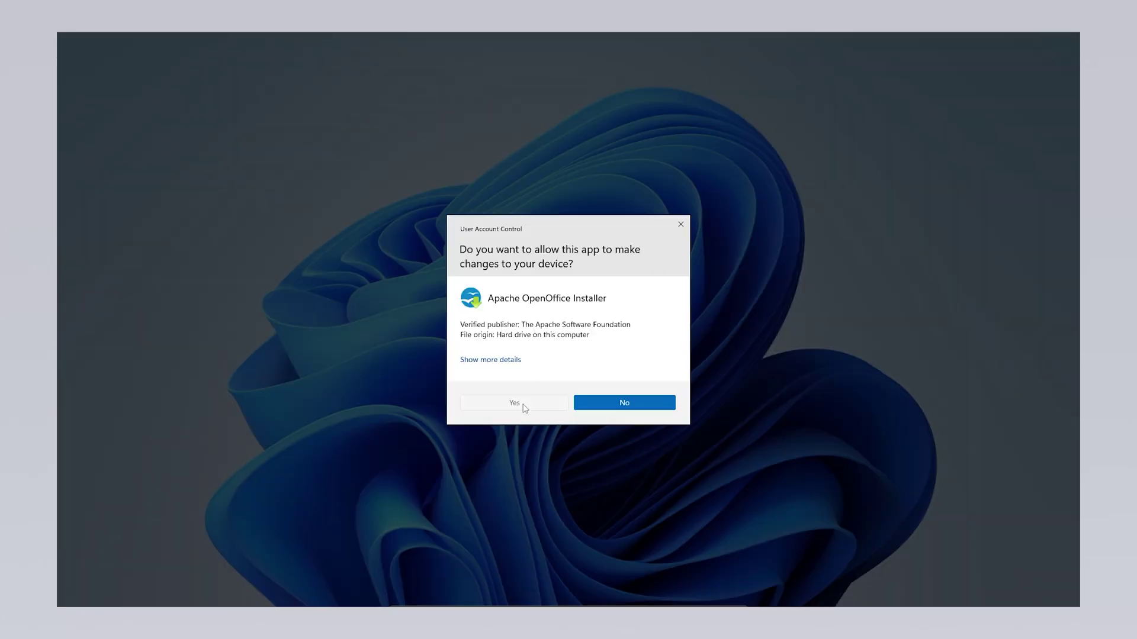
Step: Run the OpenOffice installer, unpack its files, and install OpenOffice 4.1.15
{"action": "left_click", "coordinate": [524, 407]}
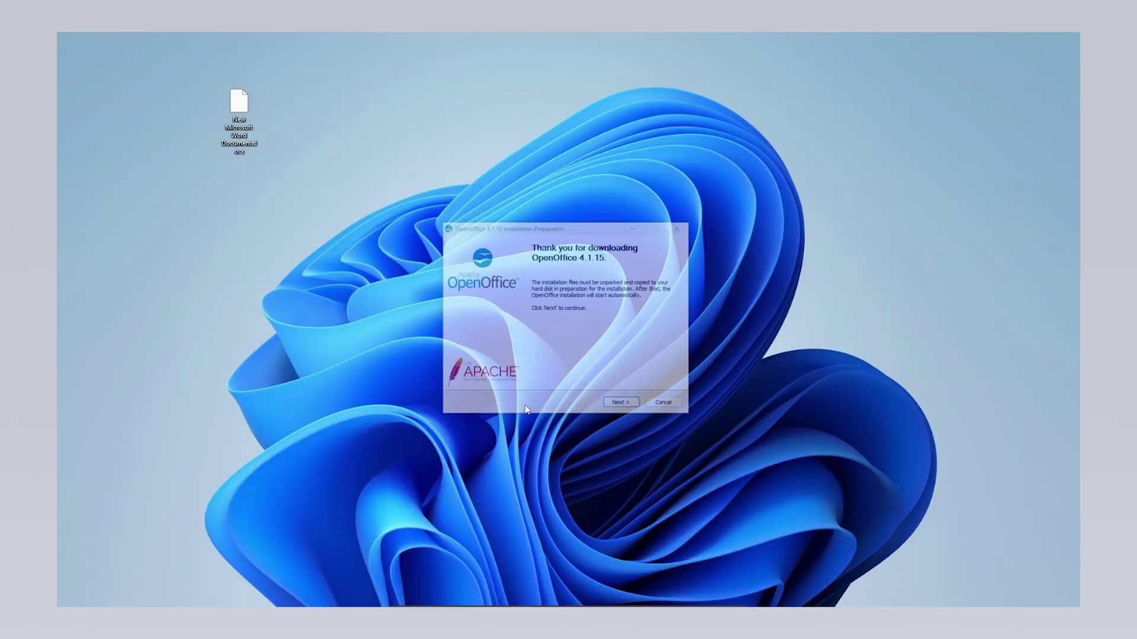
{"action": "left_click", "coordinate": [627, 409]}
{"action": "left_click", "coordinate": [627, 409]}
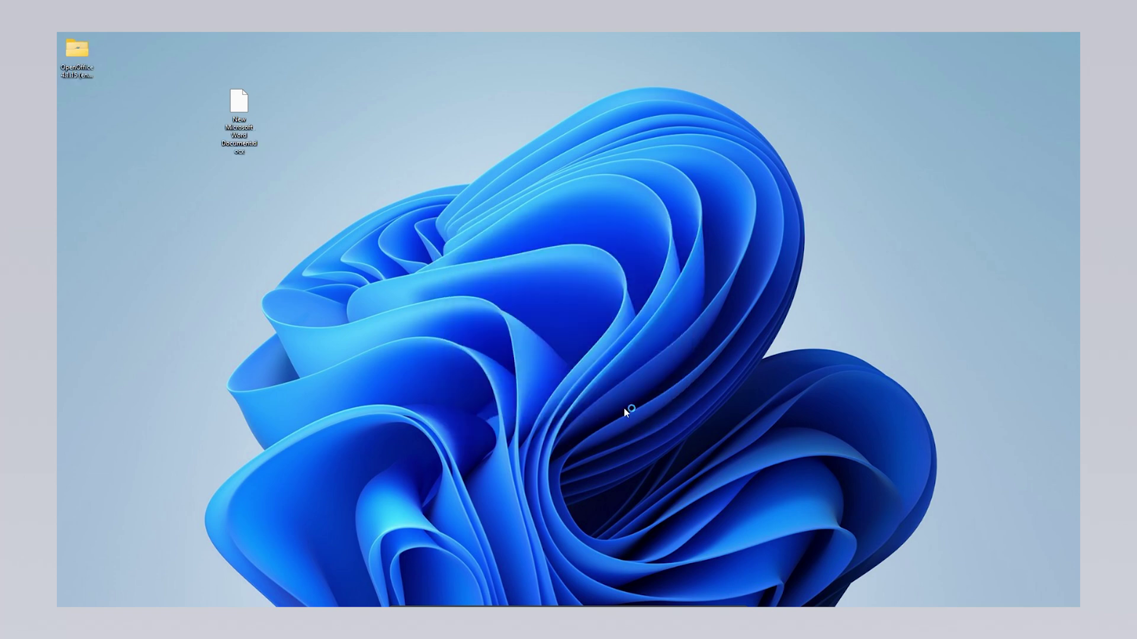
{"action": "left_click", "coordinate": [634, 412]}
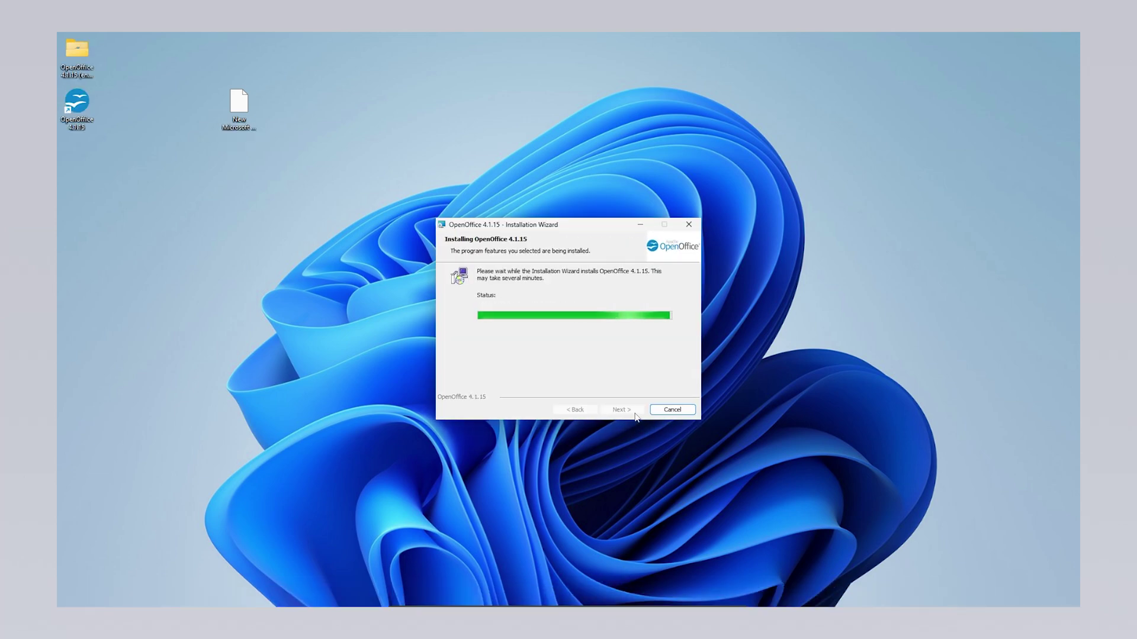
{"action": "left_click", "coordinate": [635, 414]}
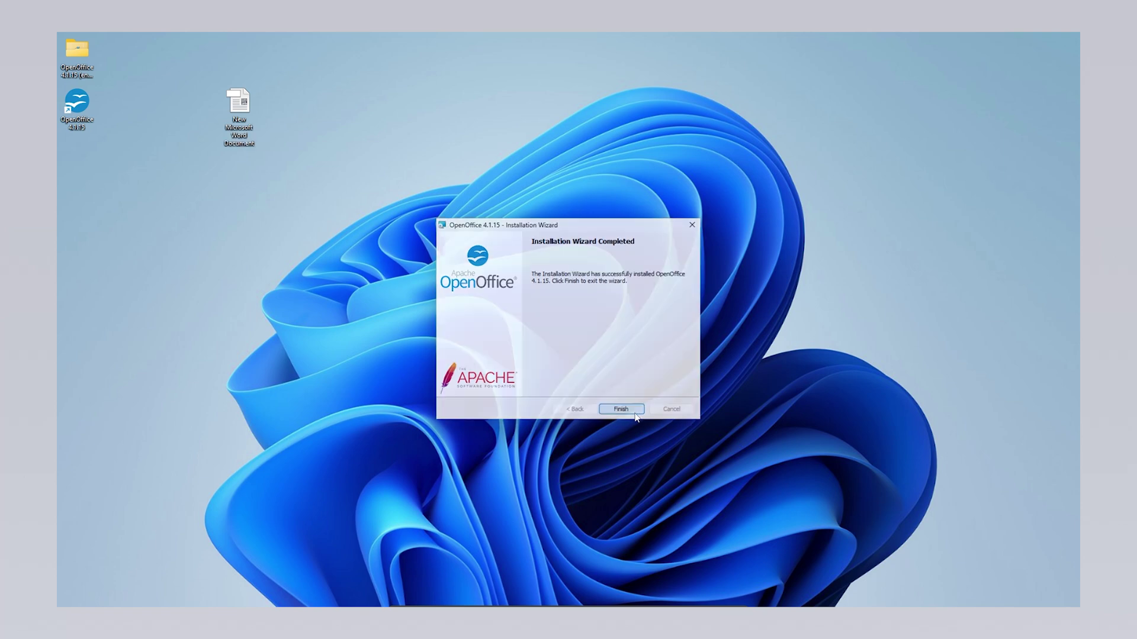
Step: Open the Word document from the desktop, skipping user details in the Welcome wizard
{"action": "double_click", "coordinate": [240, 123]}
{"action": "left_click", "coordinate": [584, 428]}
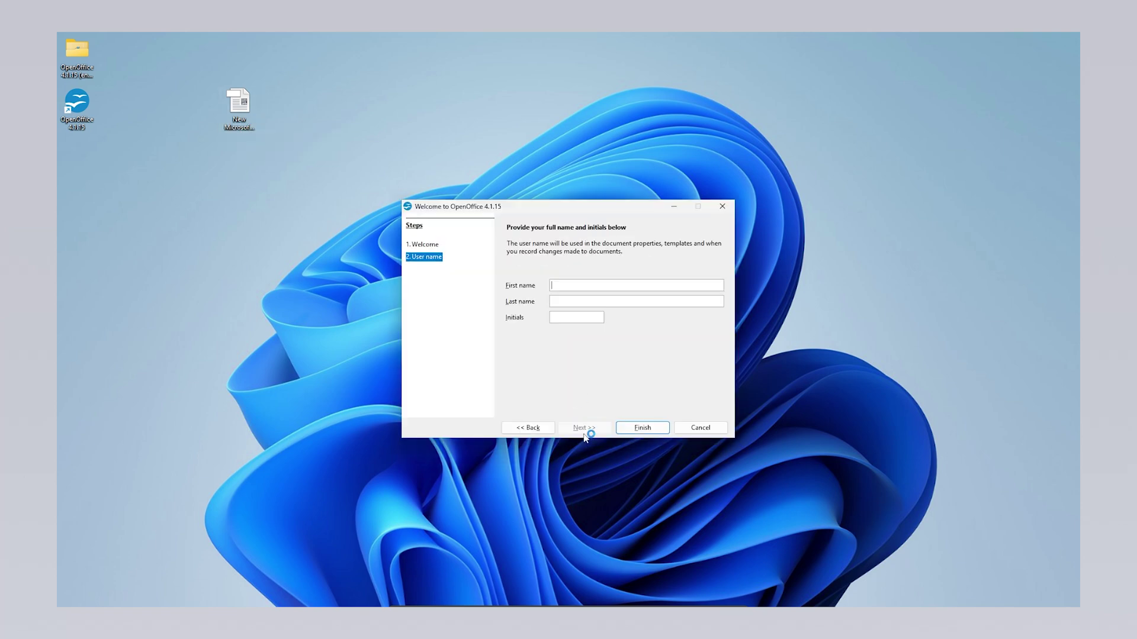
{"action": "left_click", "coordinate": [643, 427]}
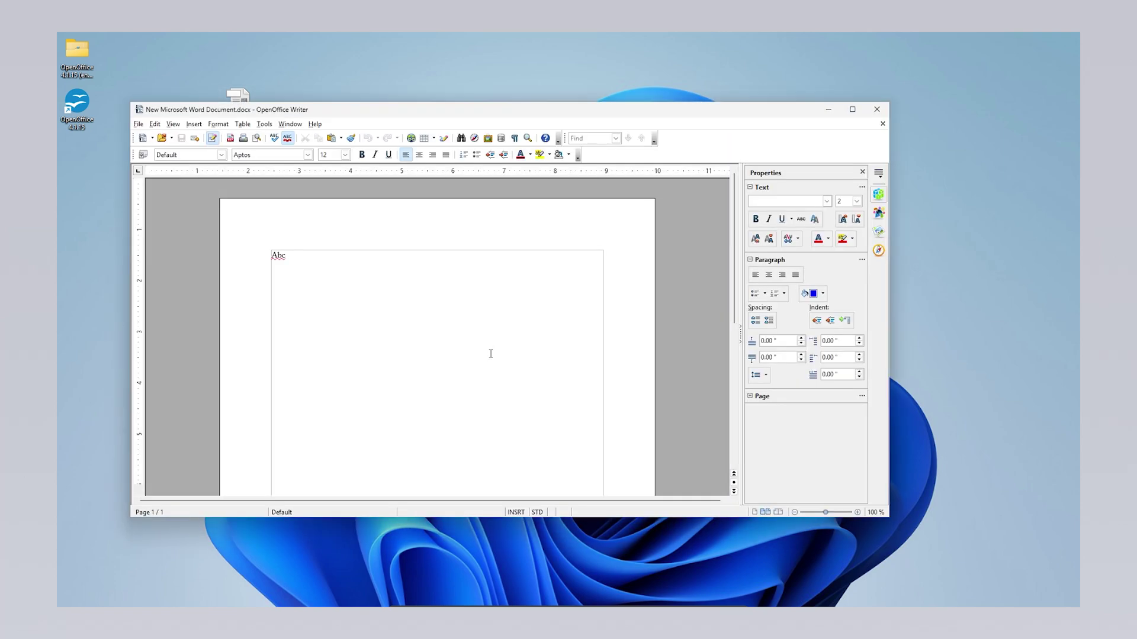
Step: Maximize Writer, close New Microsoft Word Document.docx, then launch OpenOffice from its desktop icon
{"action": "double_click", "coordinate": [636, 119]}
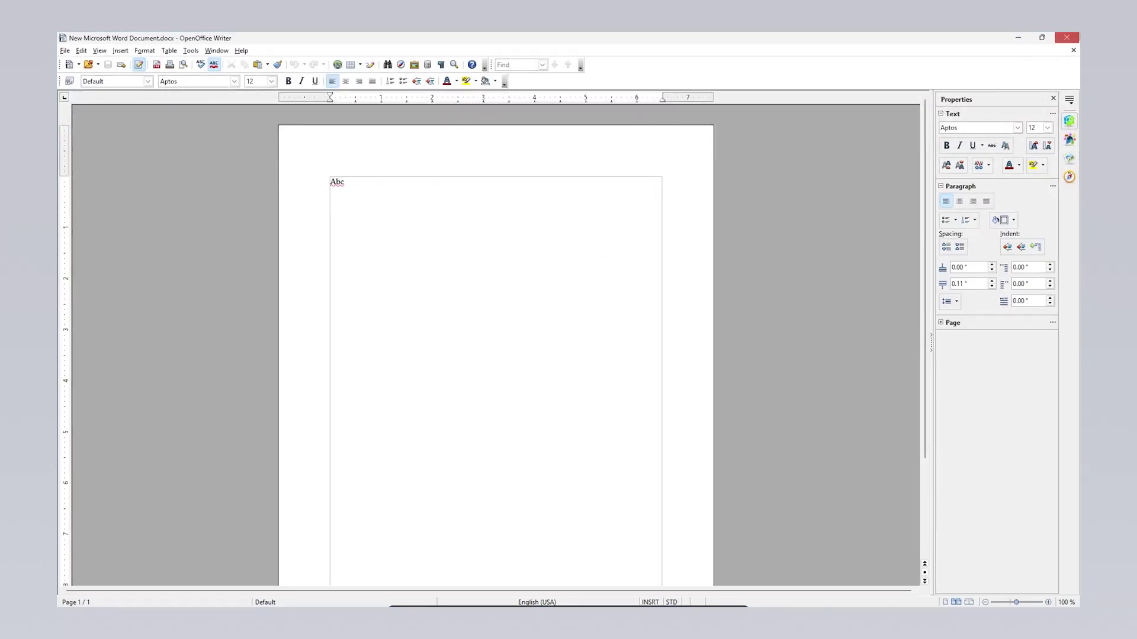
{"action": "left_click", "coordinate": [1066, 38]}
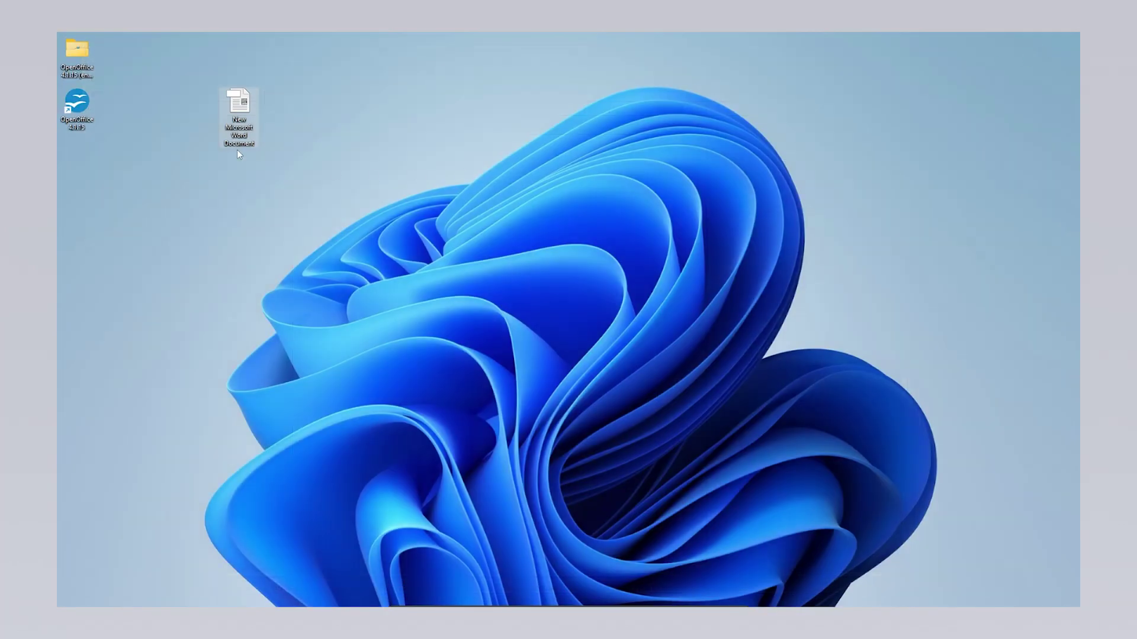
{"action": "double_click", "coordinate": [85, 105]}
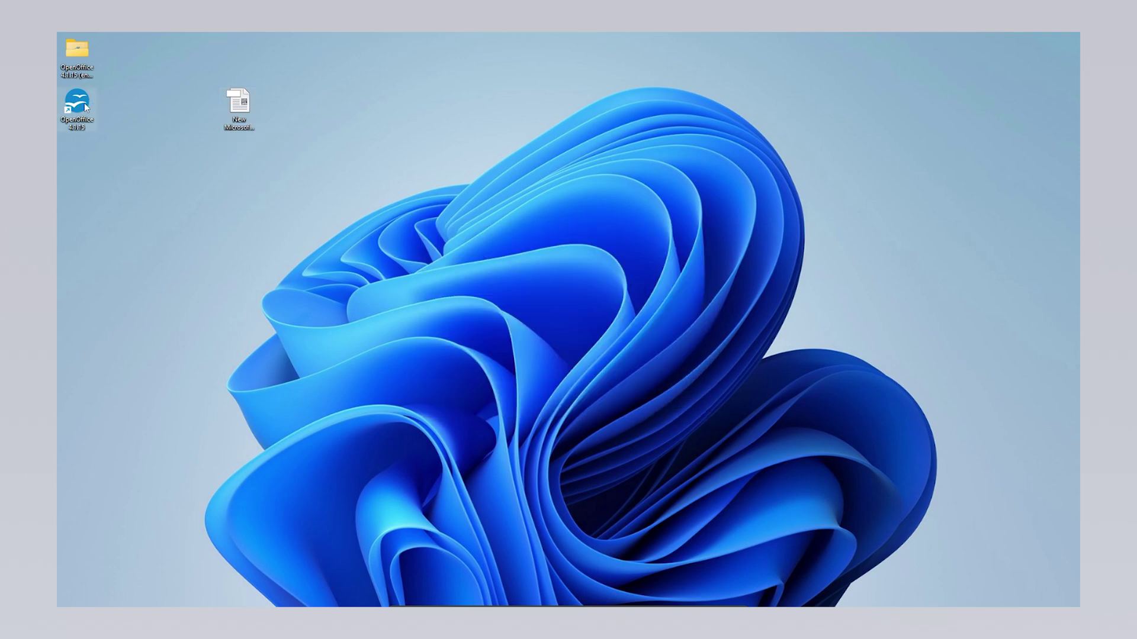